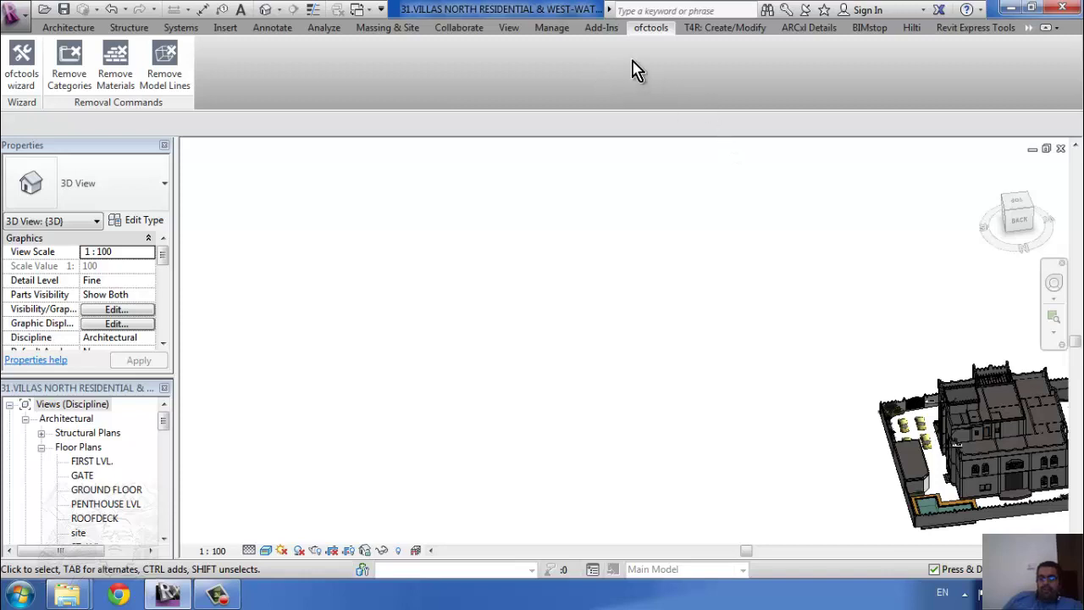
Step: Show the Add-Ins tab and read the File Upgrader button's tooltip
left_click(601, 28)
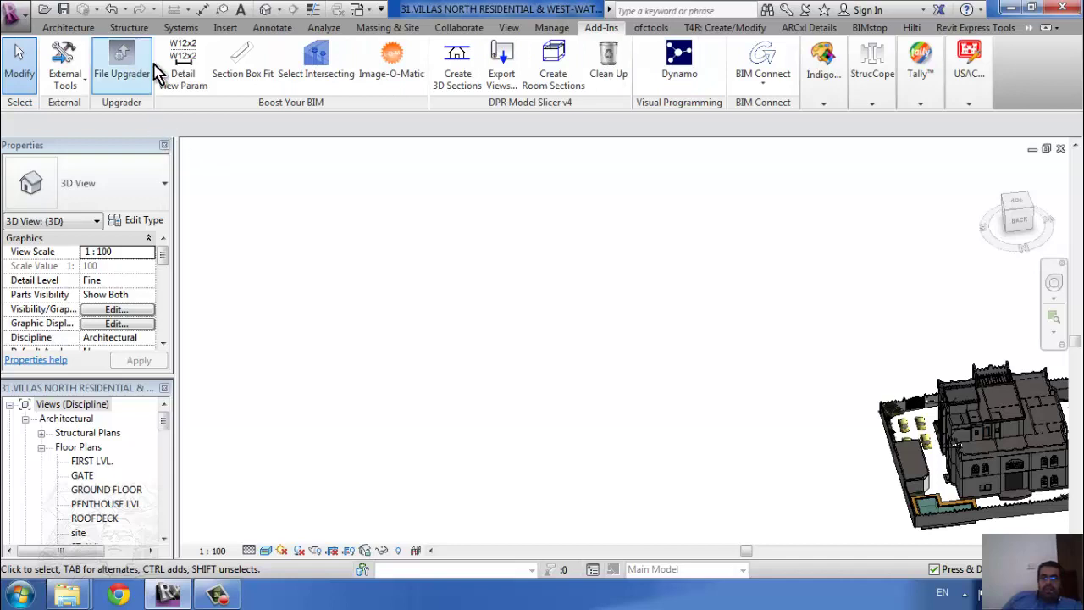
left_click(921, 103)
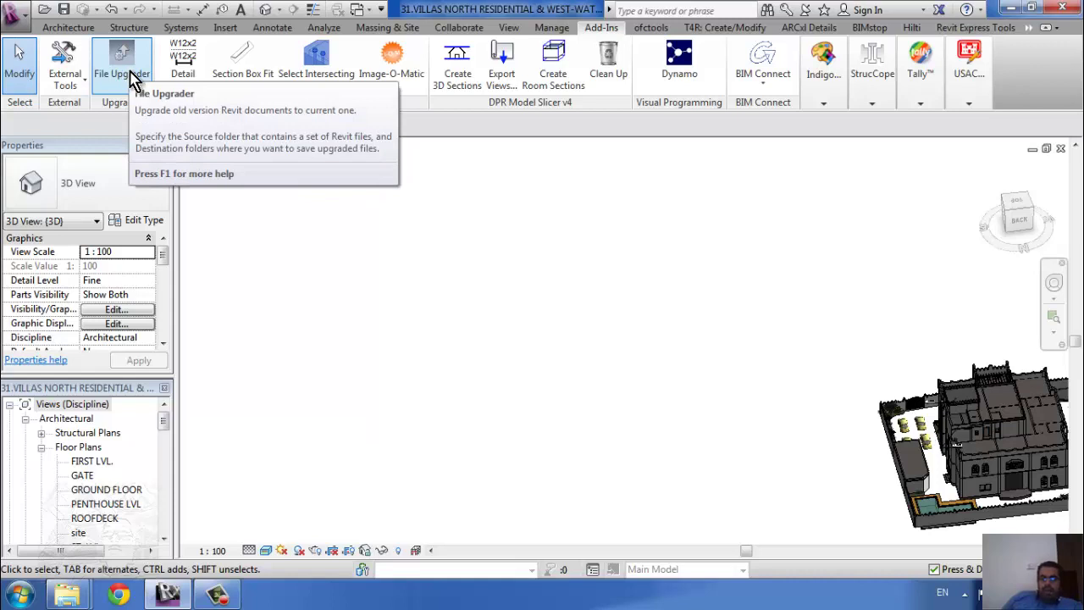
Step: Open the Revit File Upgrader, close it without upgrading, and switch to the View tools
left_click(129, 75)
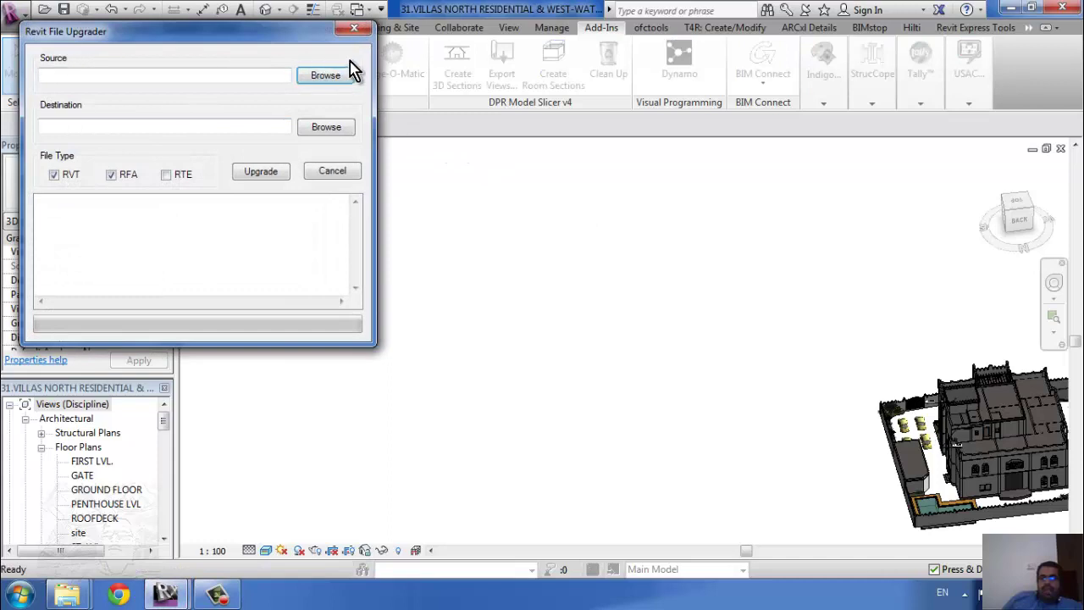
left_click(351, 30)
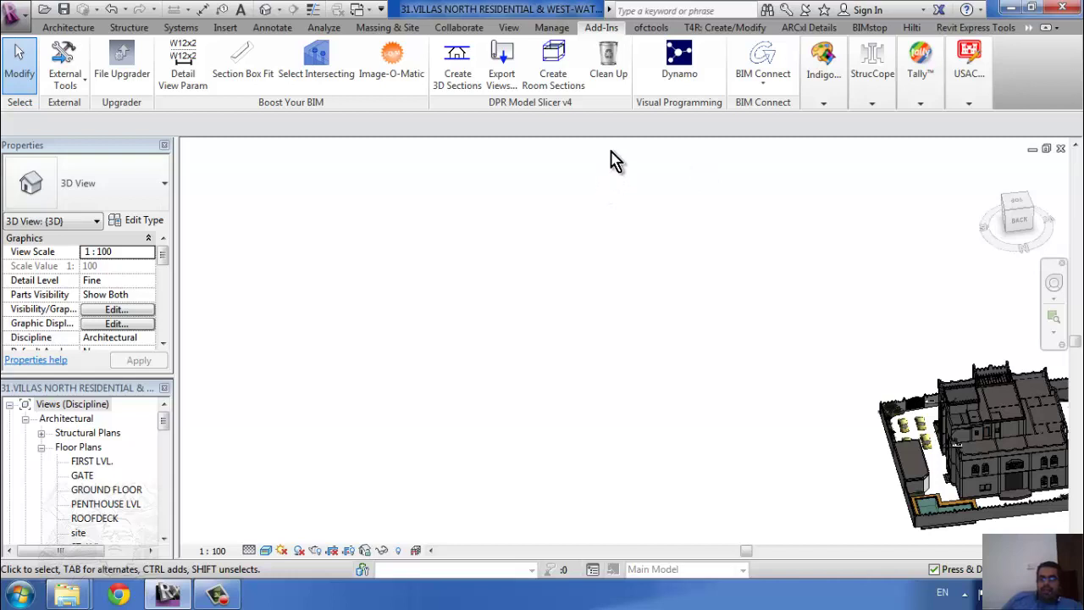
left_click(510, 28)
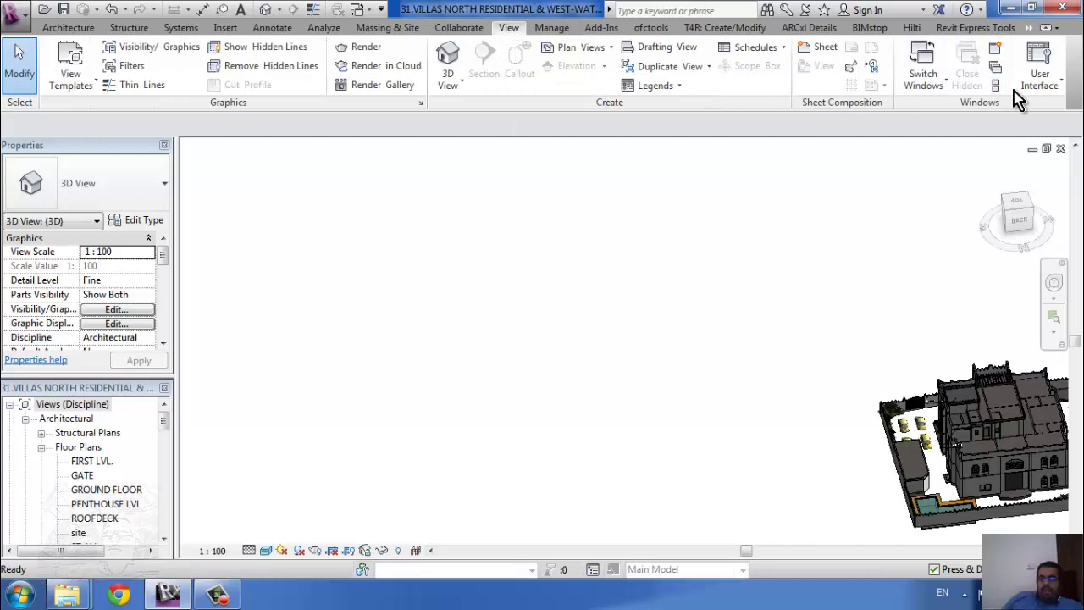
Step: Choose Recent Files from the View tab's User Interface dropdown
left_click(1058, 85)
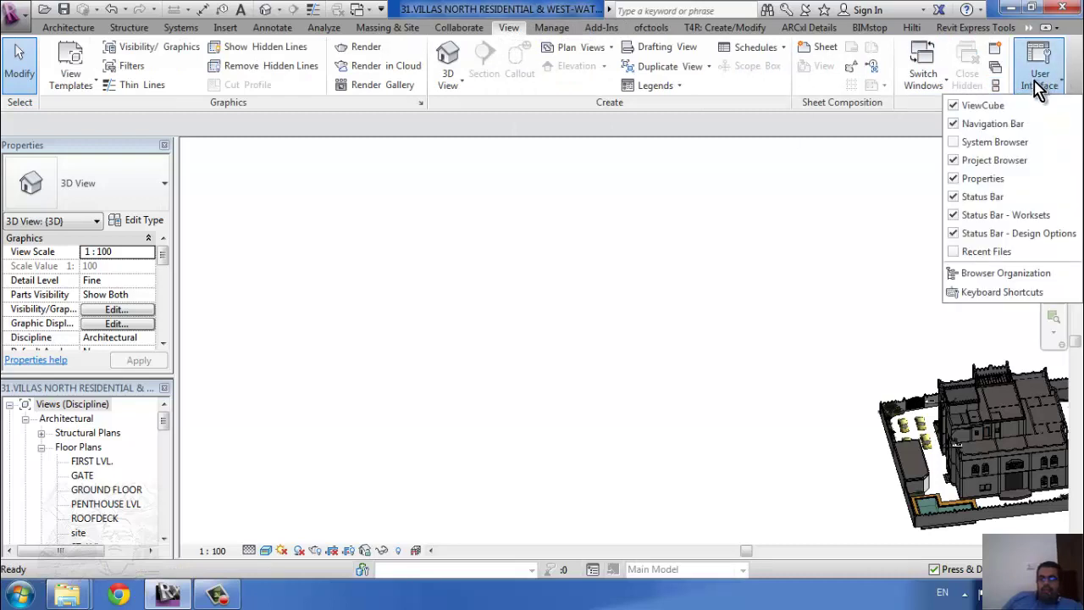
left_click(948, 252)
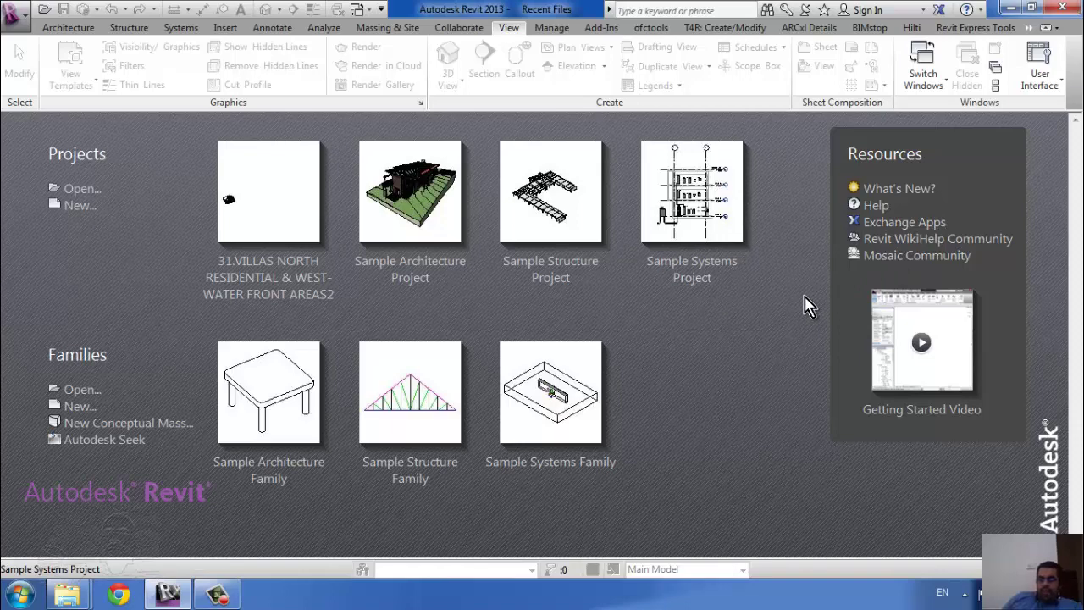
Step: Show Add-Ins over the start page and close the External Tools command failure dialog
left_click(603, 27)
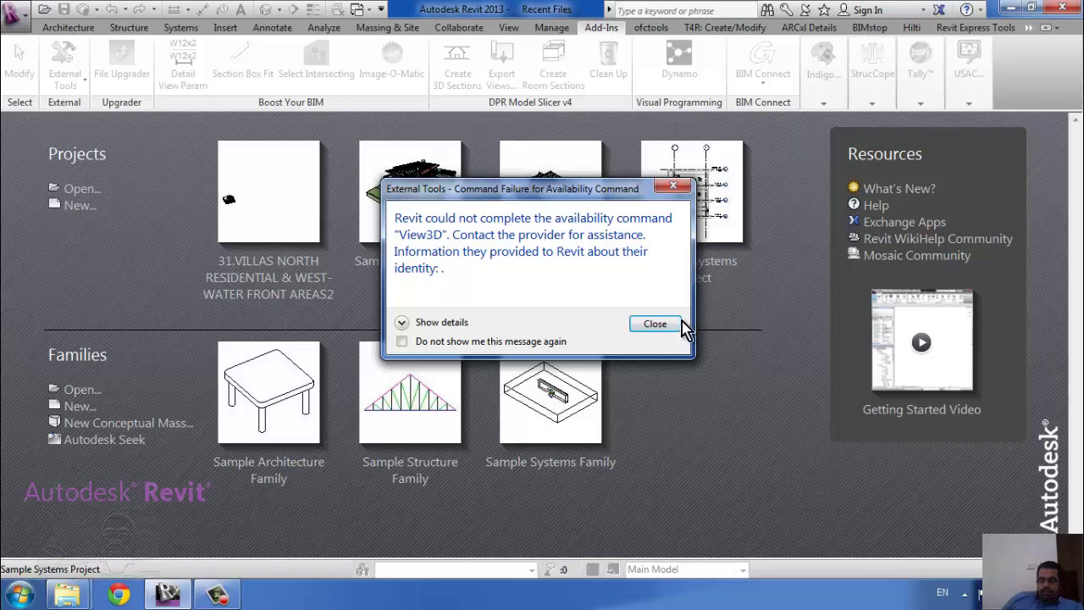
left_click(677, 322)
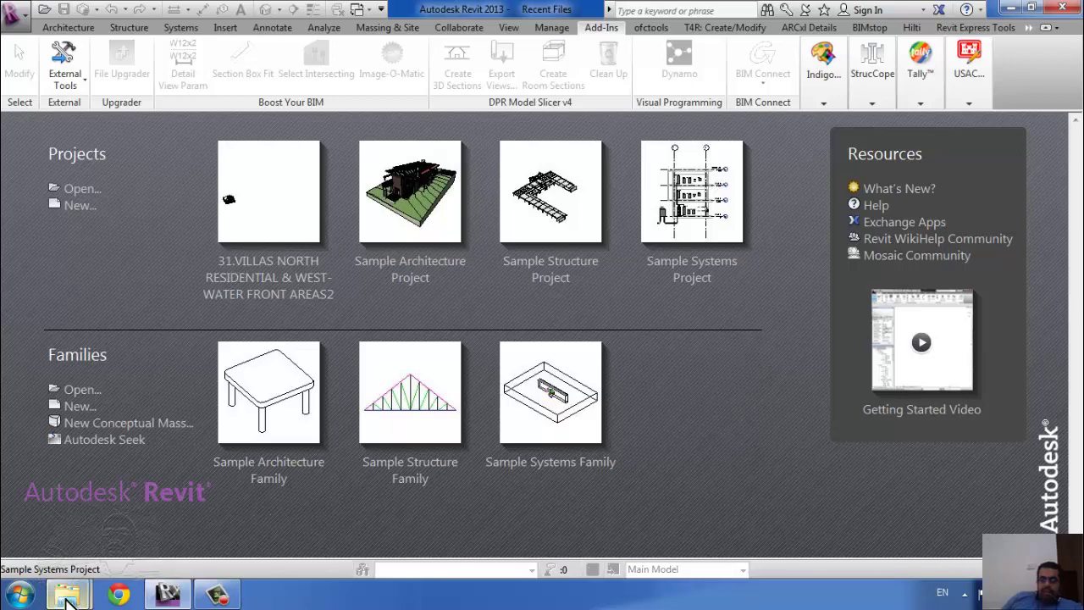
mouse_move(68, 594)
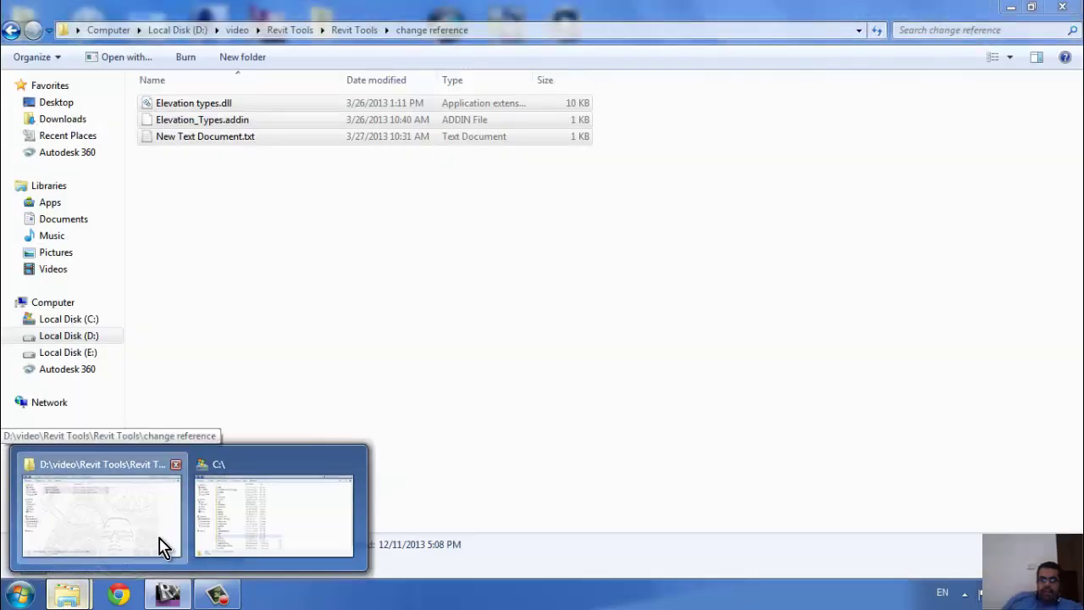
Step: Select the three add-in files in the change reference folder, then bring up the Local Disk (C:) window
left_click(162, 544)
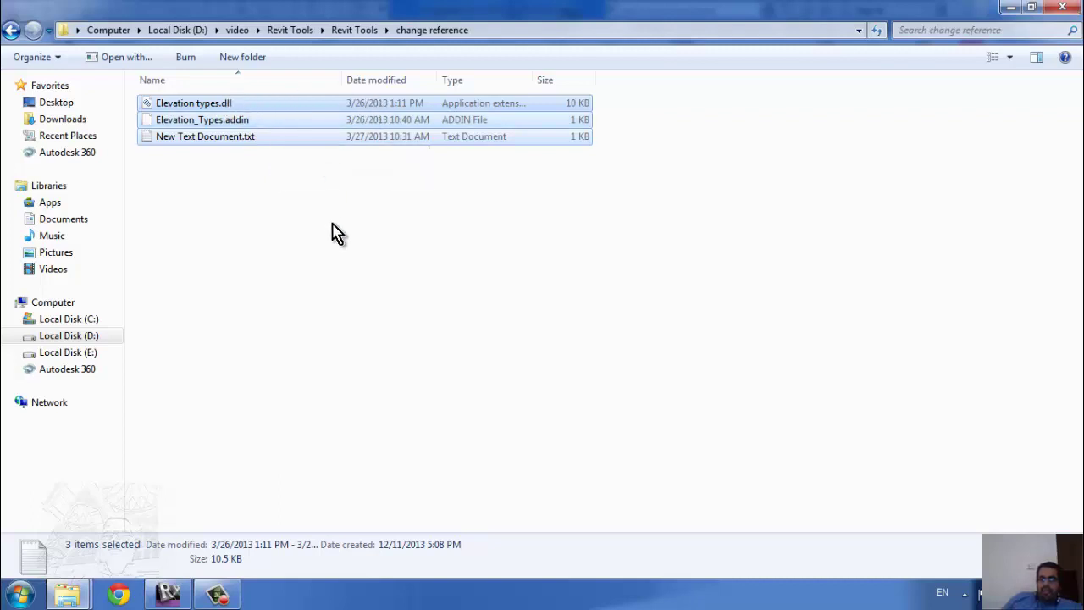
left_click(313, 280)
left_click_drag(351, 334, 172, 76)
left_click(68, 593)
left_click(227, 518)
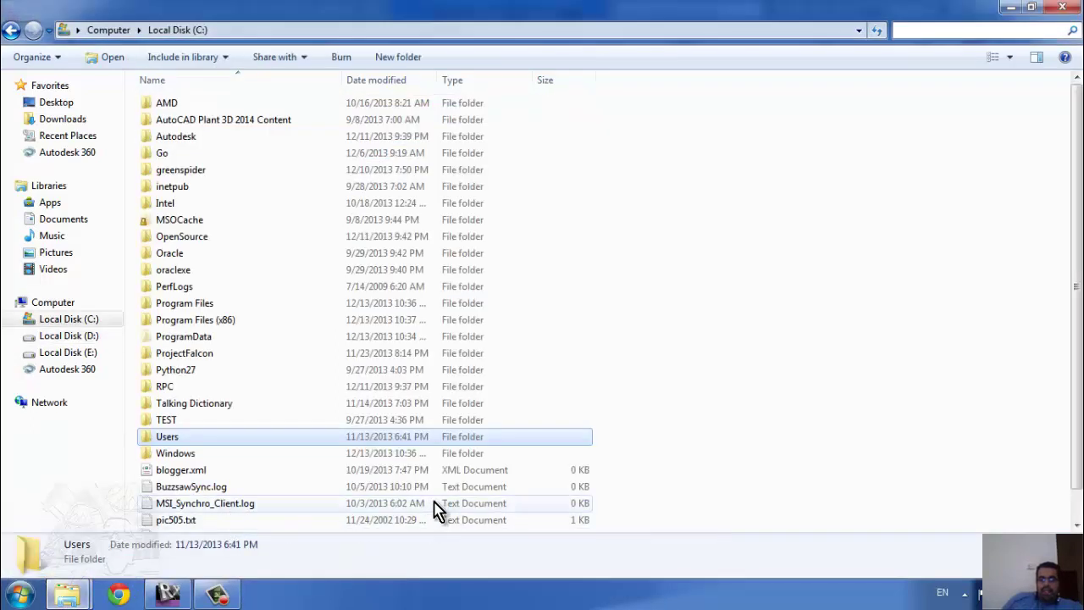
Step: Maximize the Local Disk (C:) Explorer window to fill the screen
left_click(719, 370)
key("super+Left")
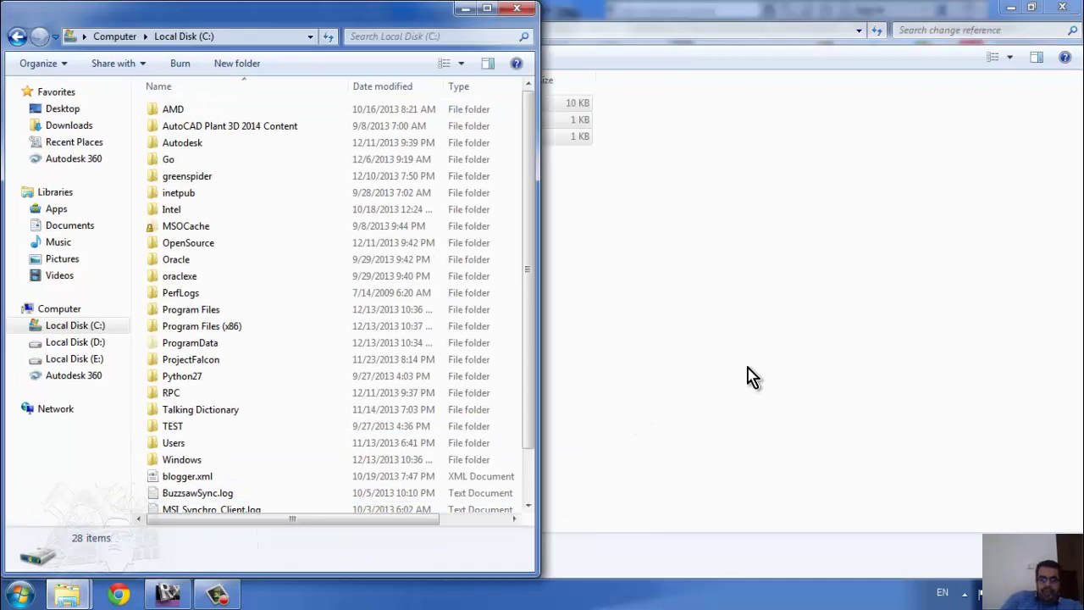
key("super+Right")
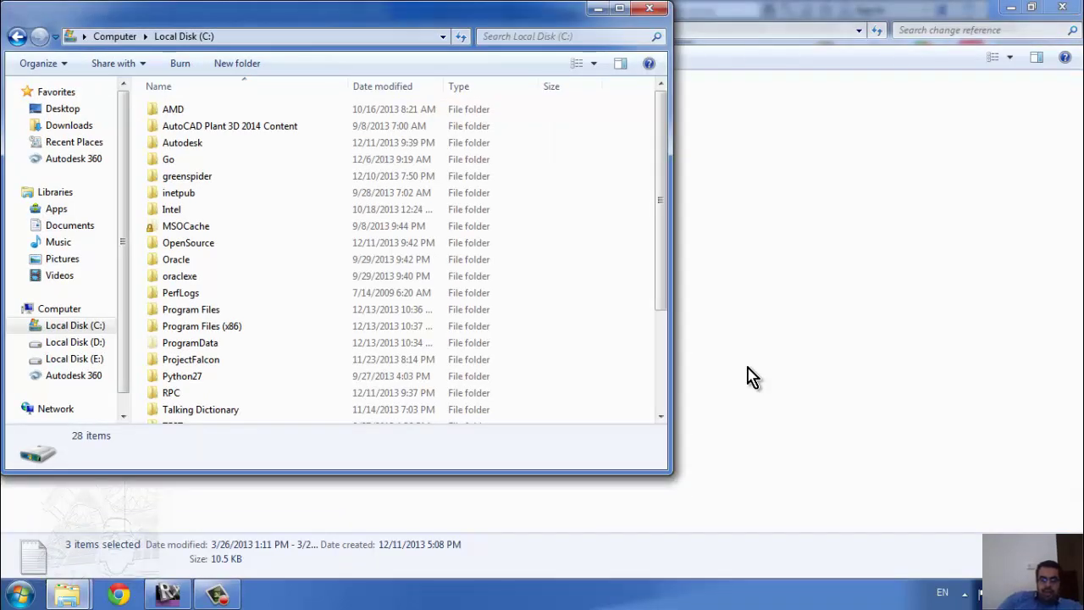
scroll(749, 377, "down", 1)
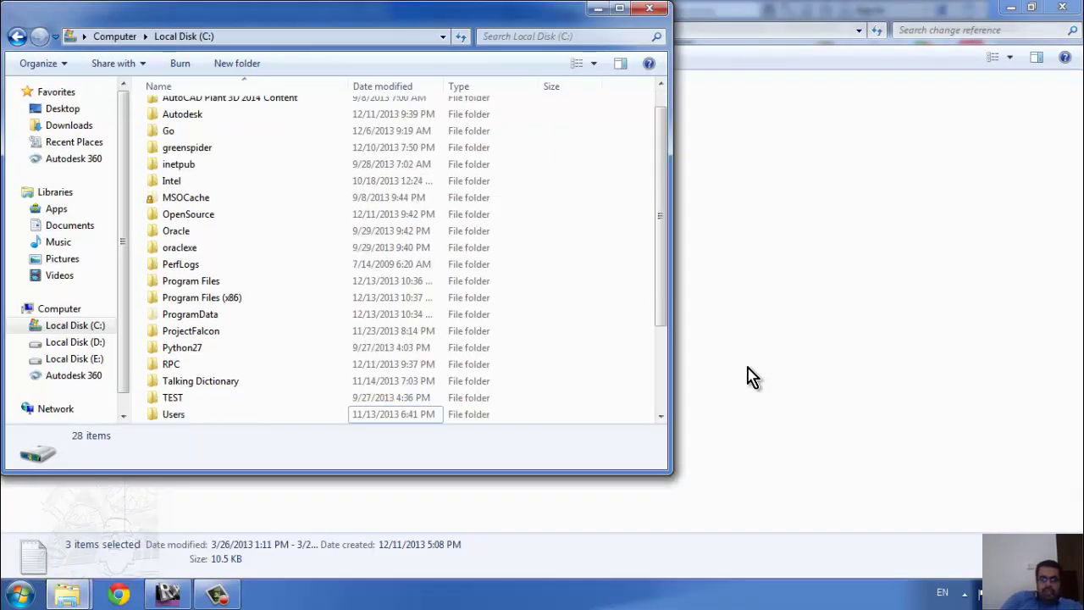
left_click(619, 7)
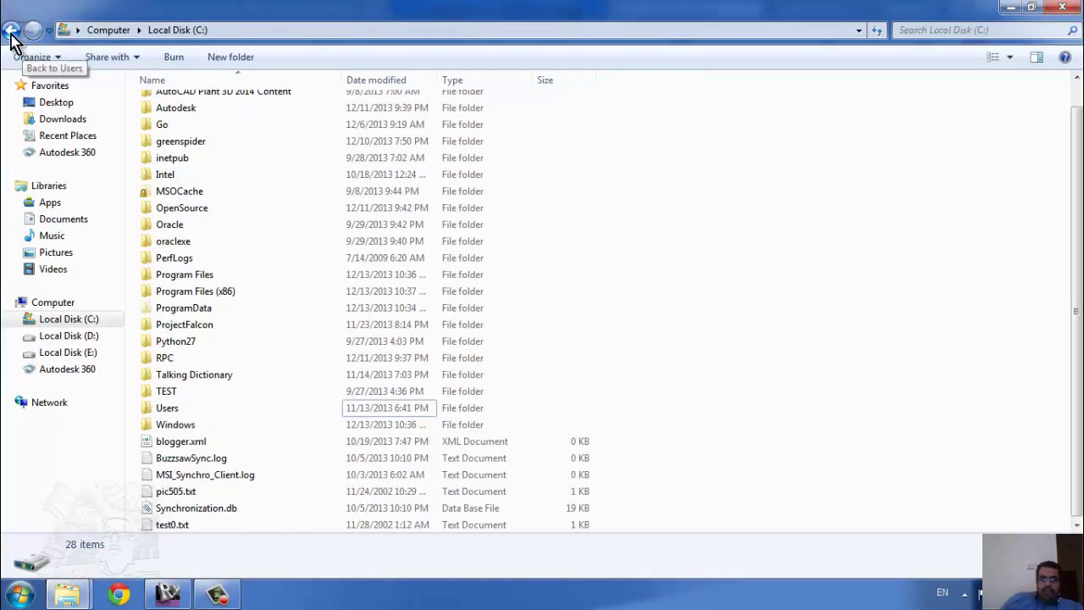
Step: Navigate Users, user folder, AppData, Roaming, Autodesk, Revit, Addins into the 2013 folder
left_click(11, 32)
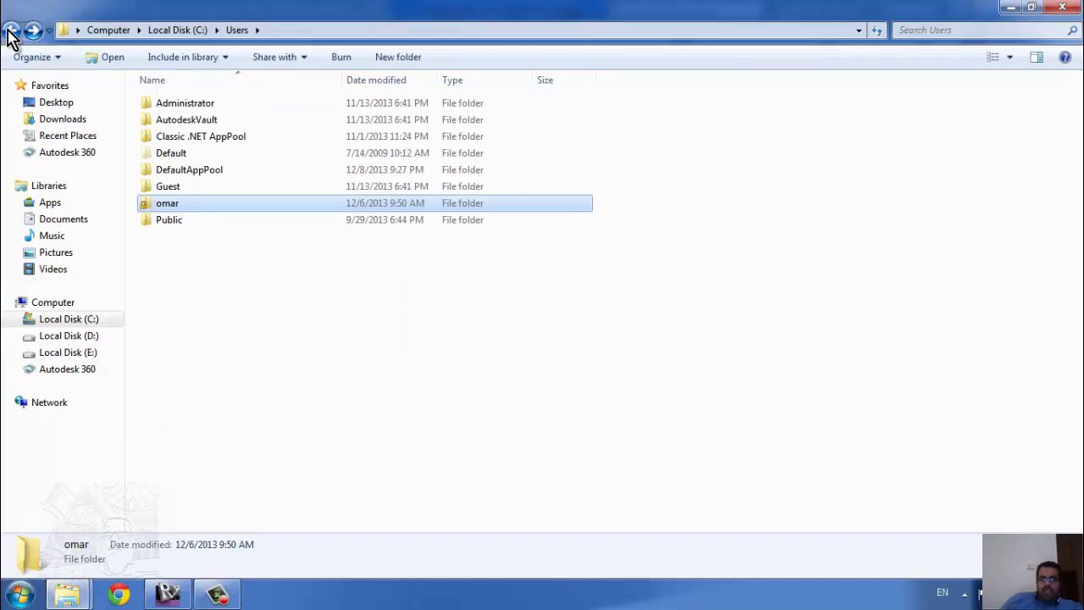
left_click(11, 31)
left_click(11, 32)
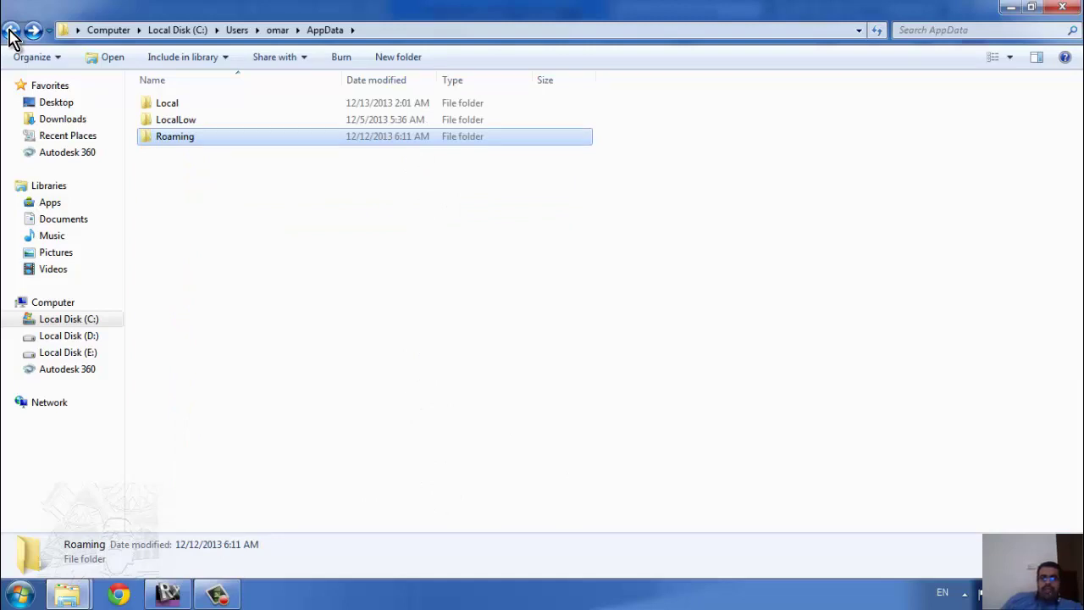
left_click(11, 31)
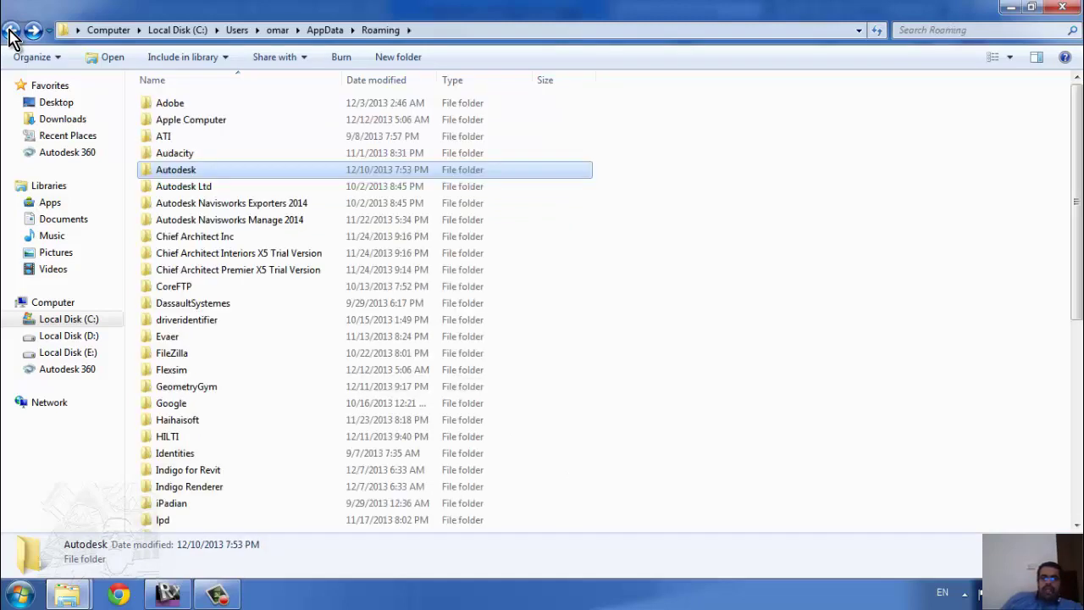
left_click(11, 32)
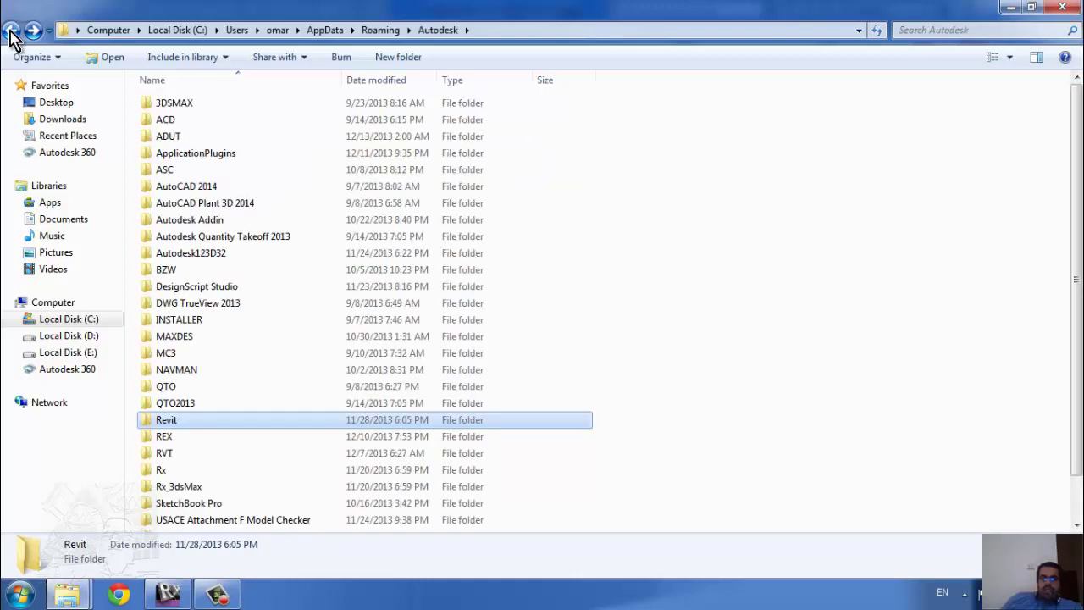
left_click(11, 32)
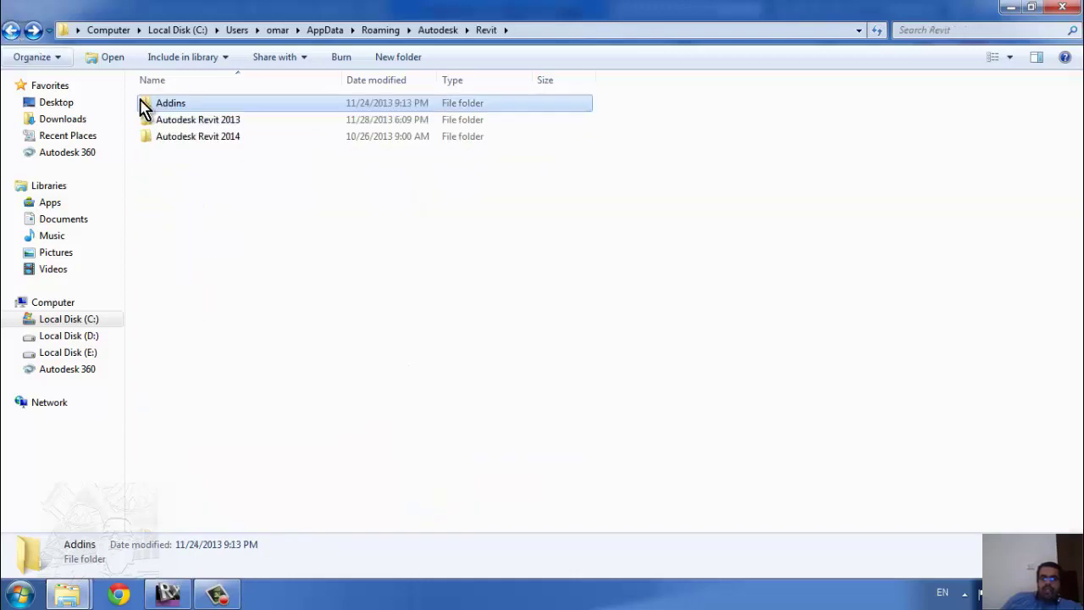
left_click(12, 32)
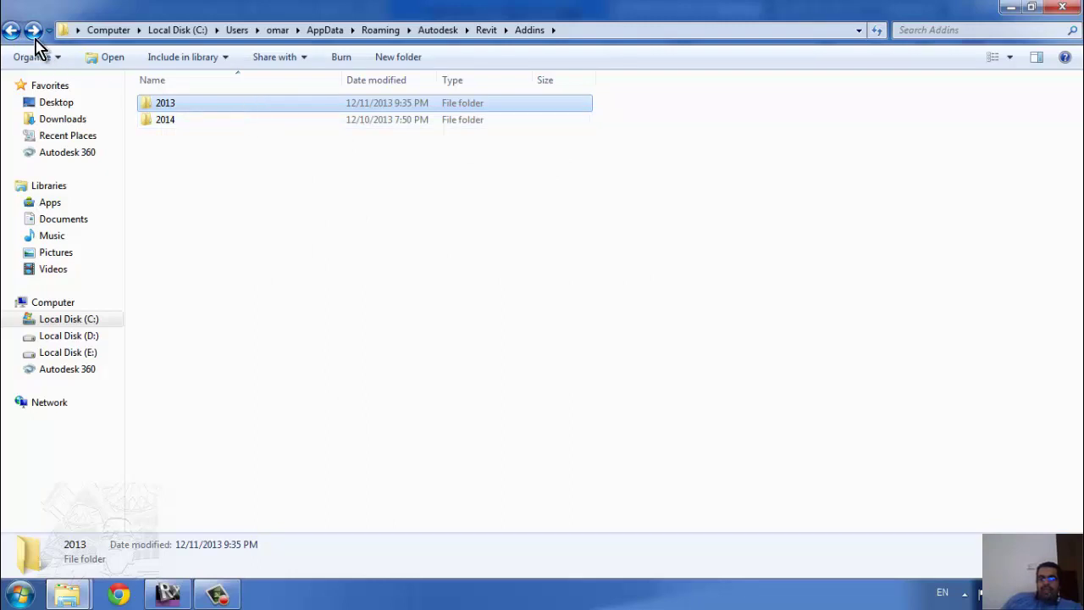
left_click(6, 32)
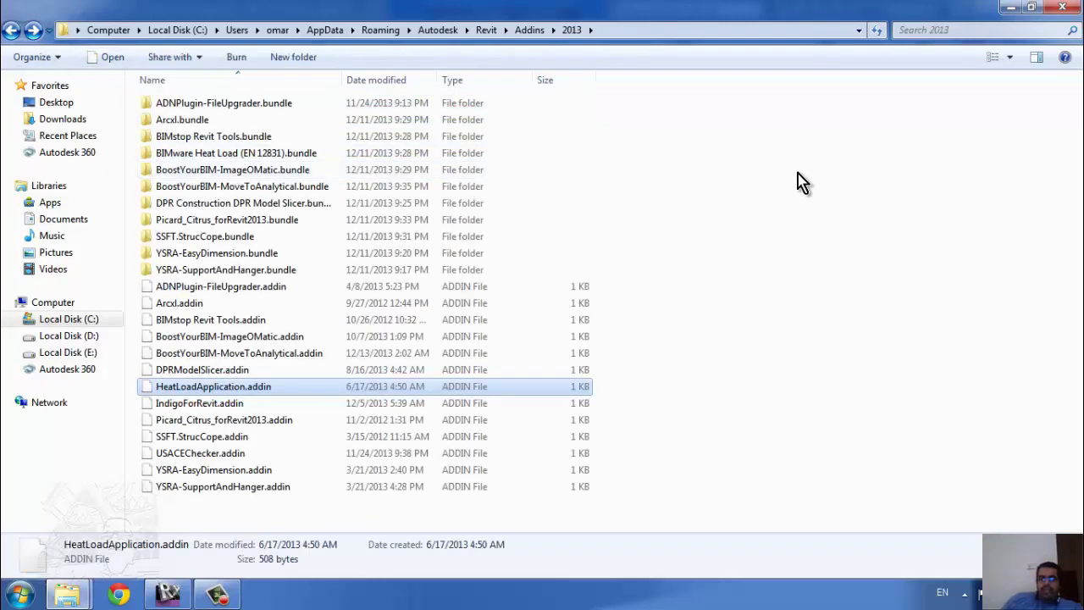
Step: Clear the selection in the 2013 add-ins folder and switch back to Revit
left_click(857, 352)
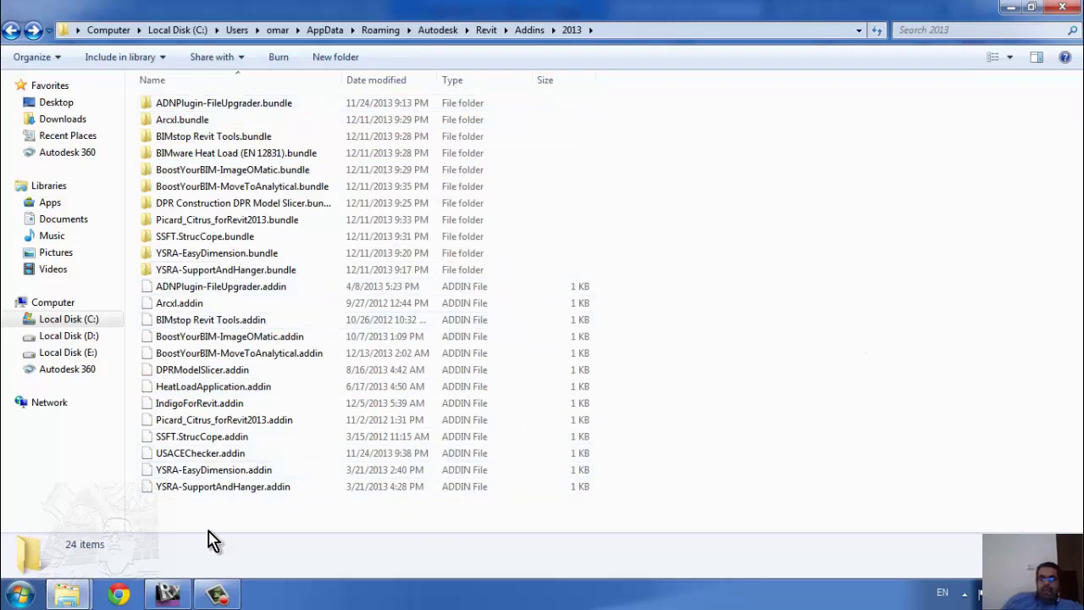
left_click(186, 596)
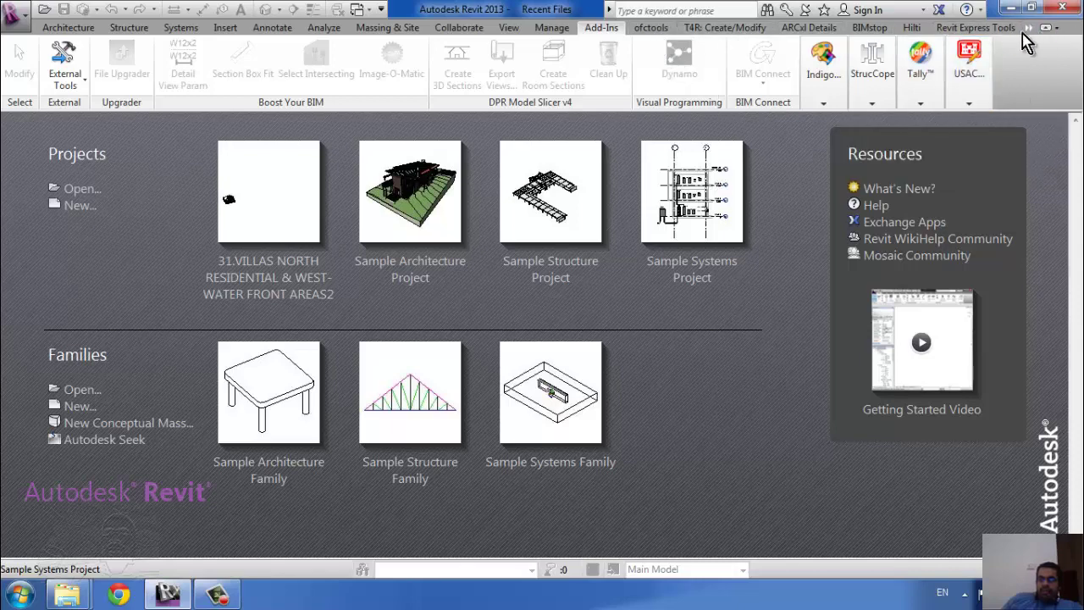
Step: Reopen the villa project and launch ofctools Remove Categories
left_click(651, 27)
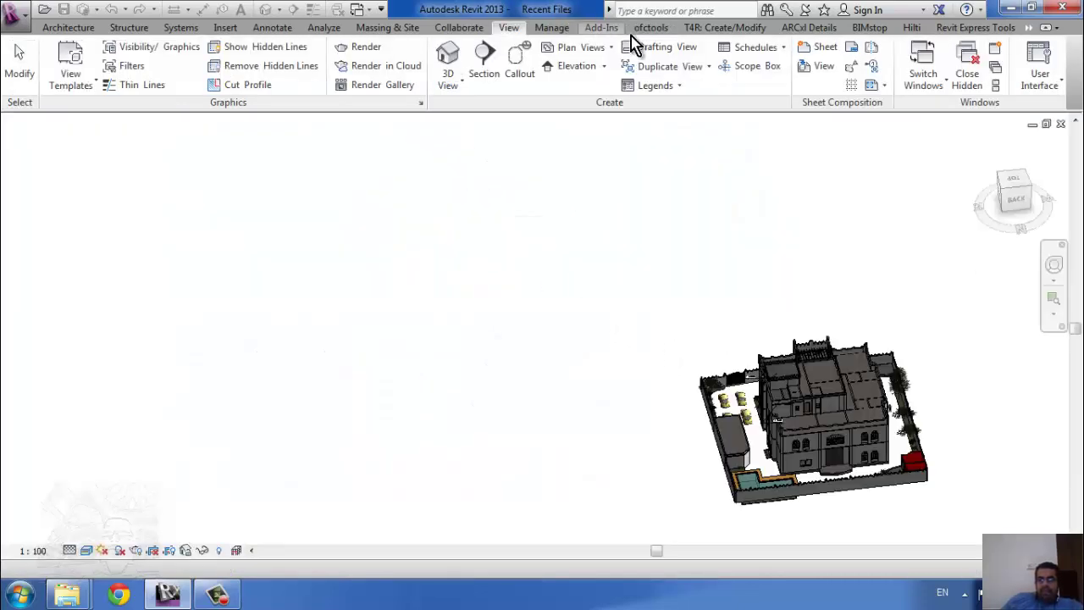
left_click(649, 29)
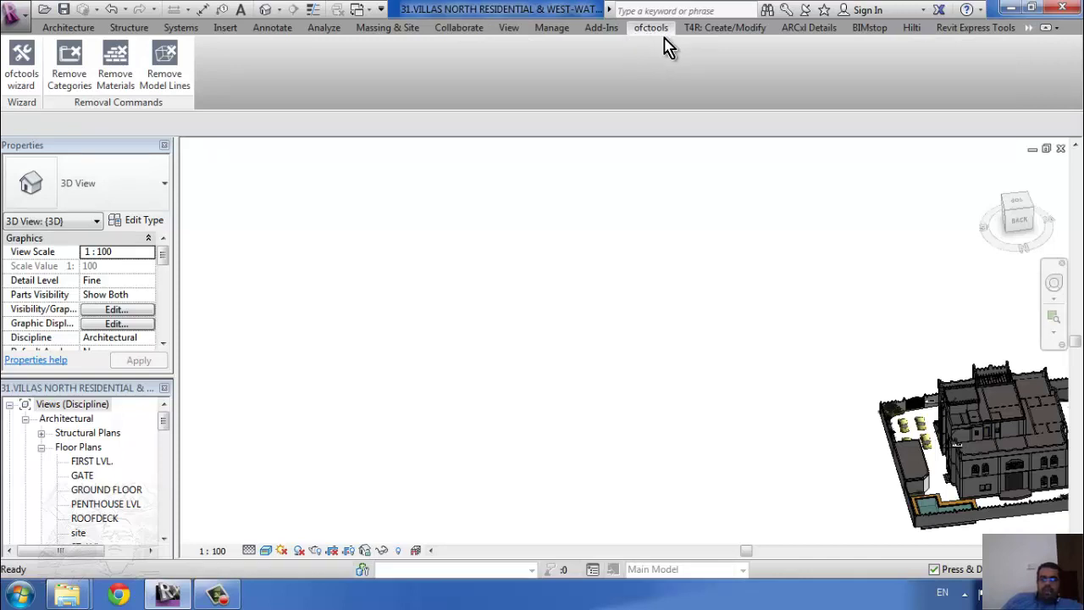
left_click(76, 87)
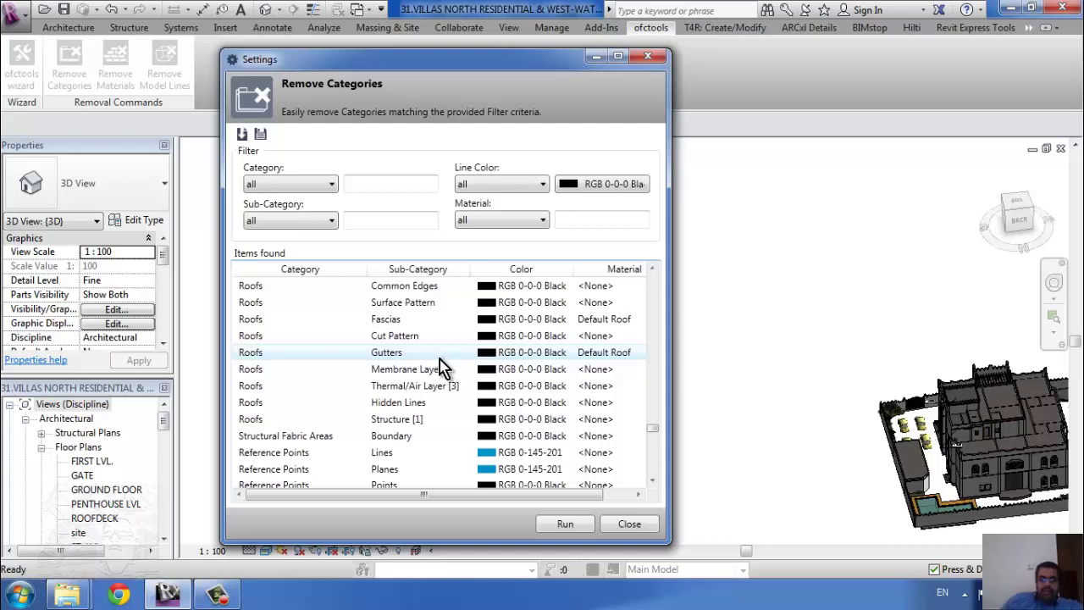
Step: Review the category and sub-category filter options, then close Remove Categories settings unchanged
left_click(391, 453)
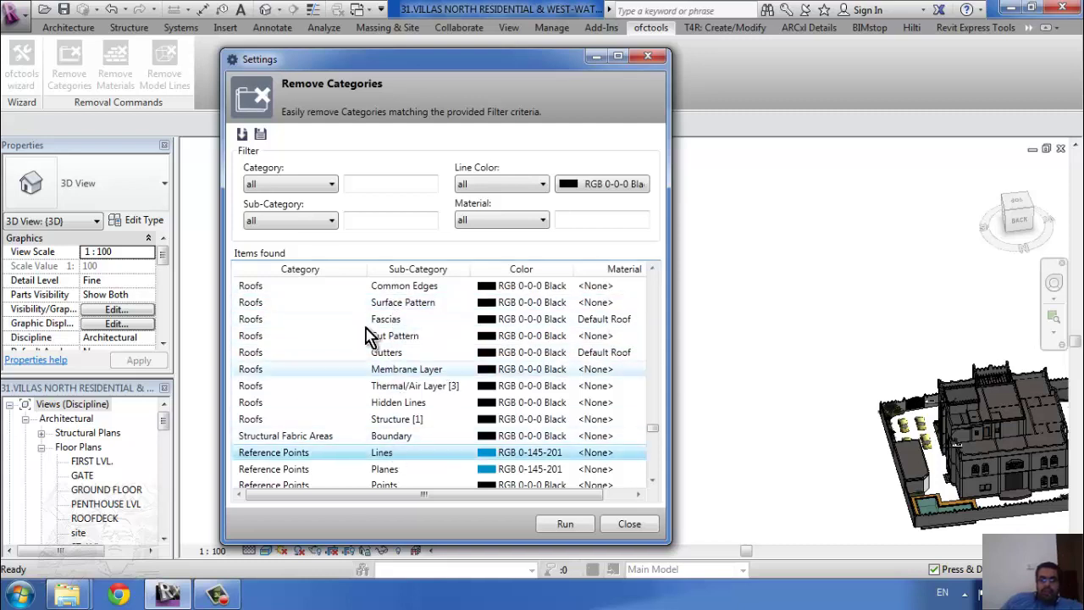
left_click(276, 187)
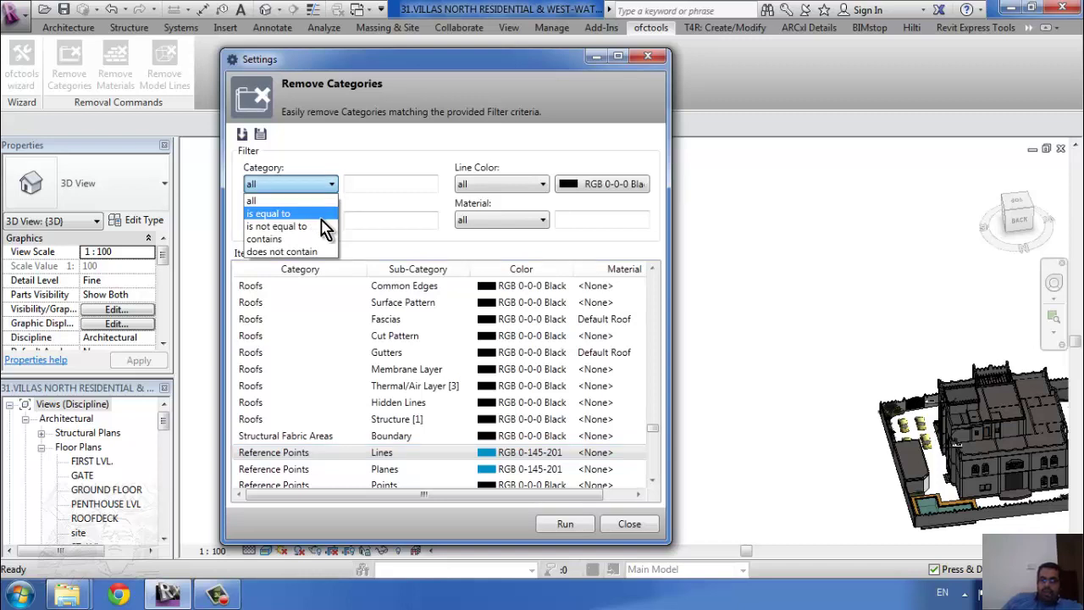
left_click(396, 242)
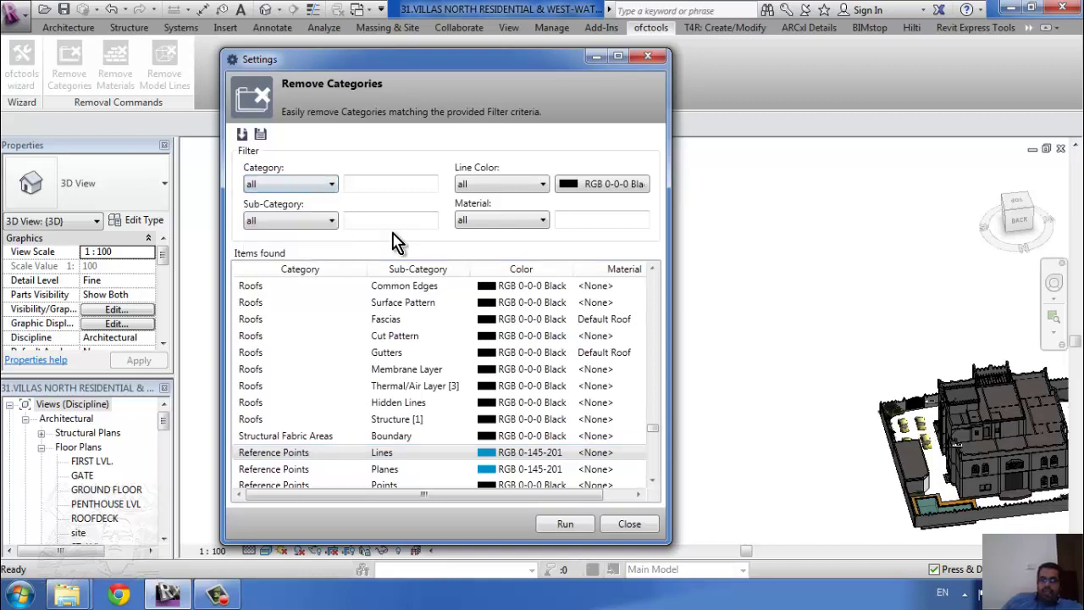
left_click(287, 222)
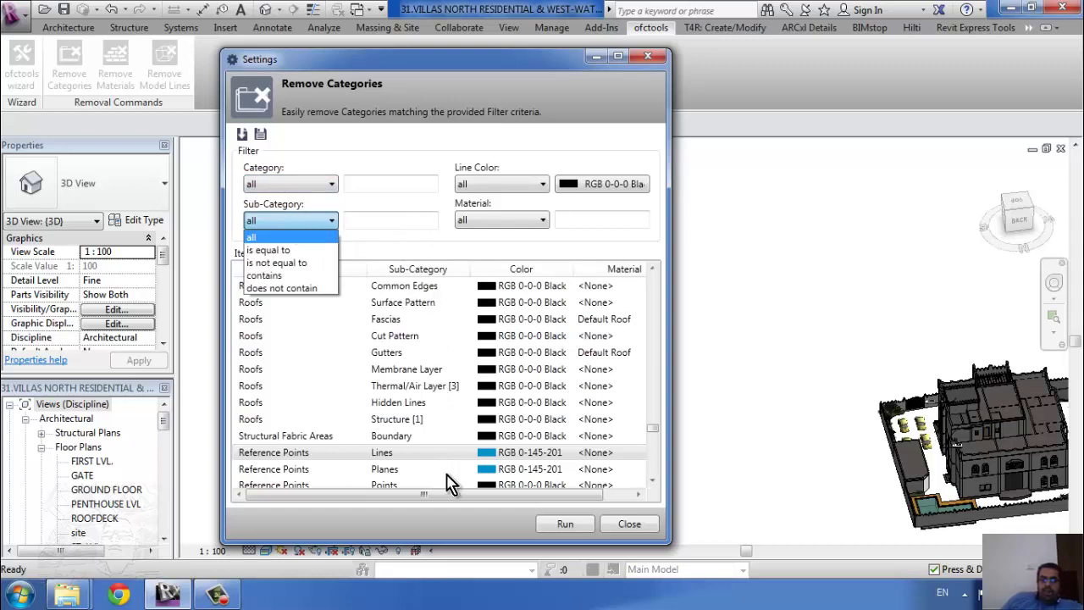
left_click(656, 525)
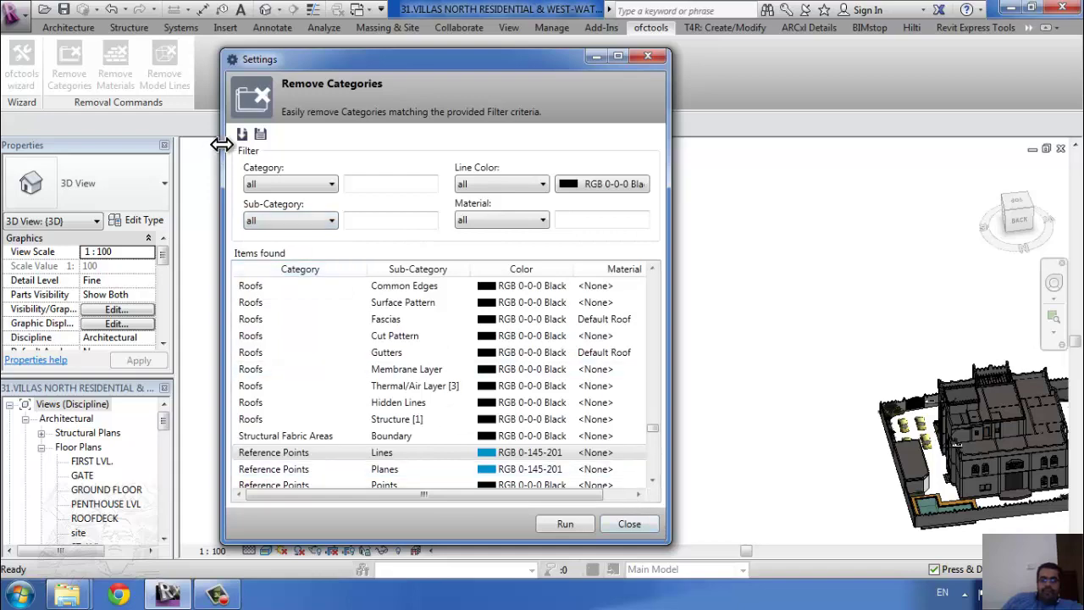
left_click(646, 61)
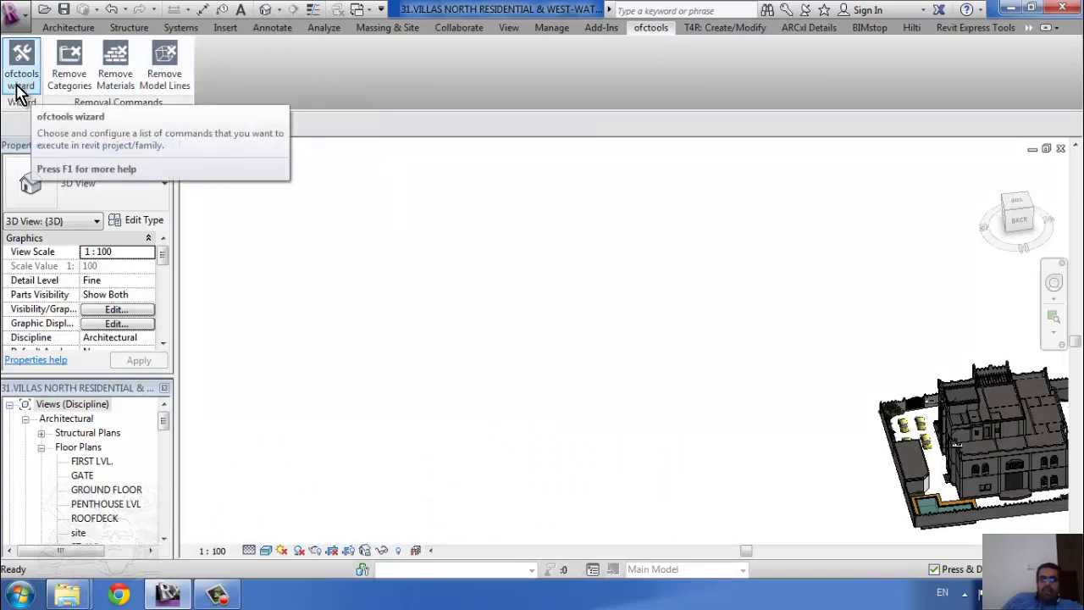
Step: Launch the ofctools wizard and target a list of files rather than the current project
left_click(18, 91)
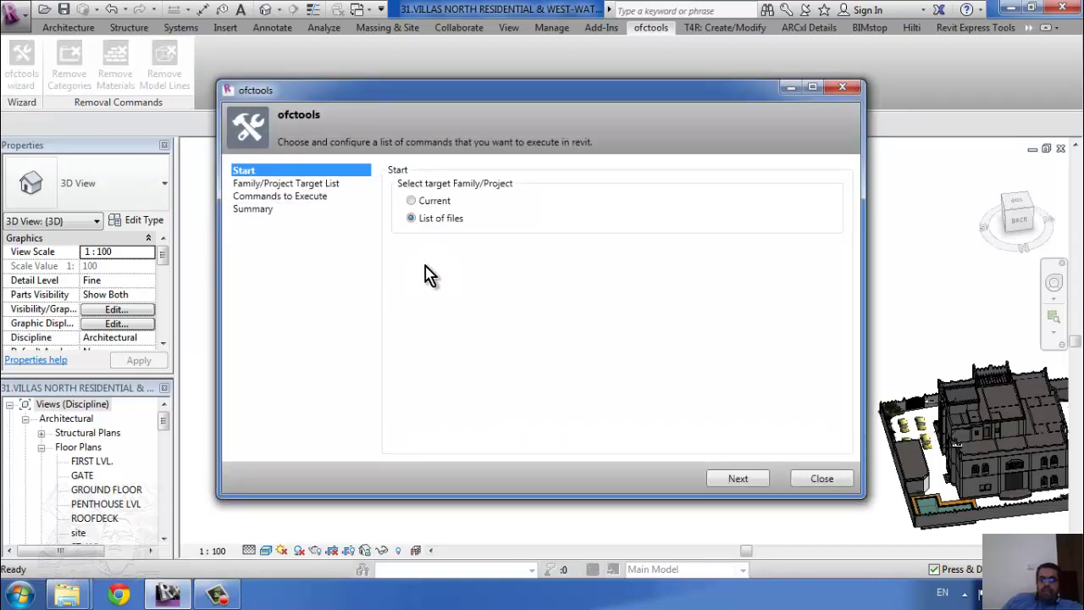
left_click(428, 203)
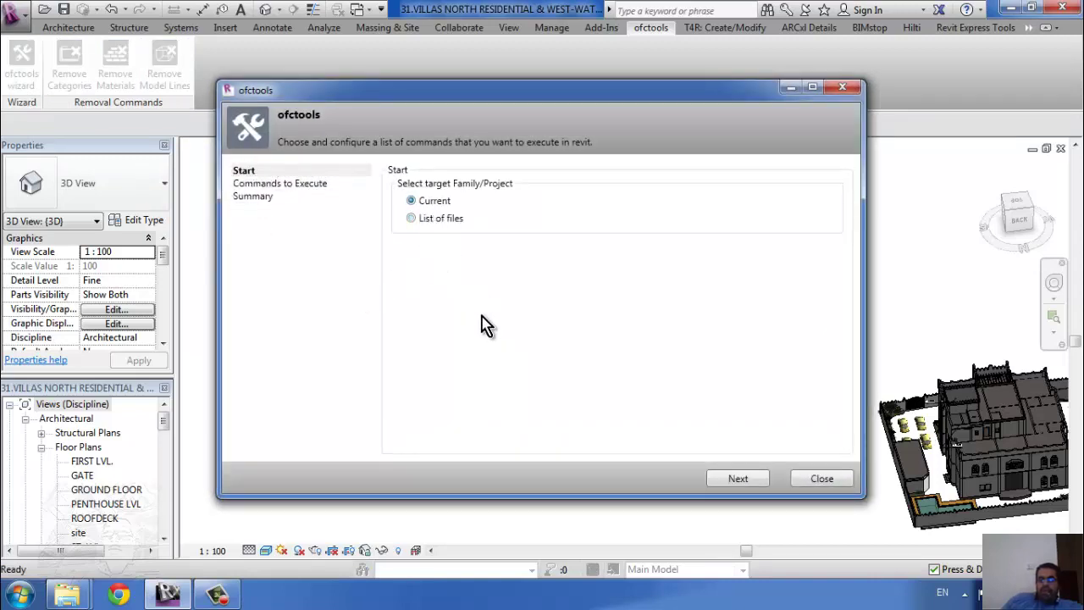
left_click(443, 218)
Step: Browse drive E: for a target Revit file, cancel, and move on to Commands to Execute
left_click(269, 183)
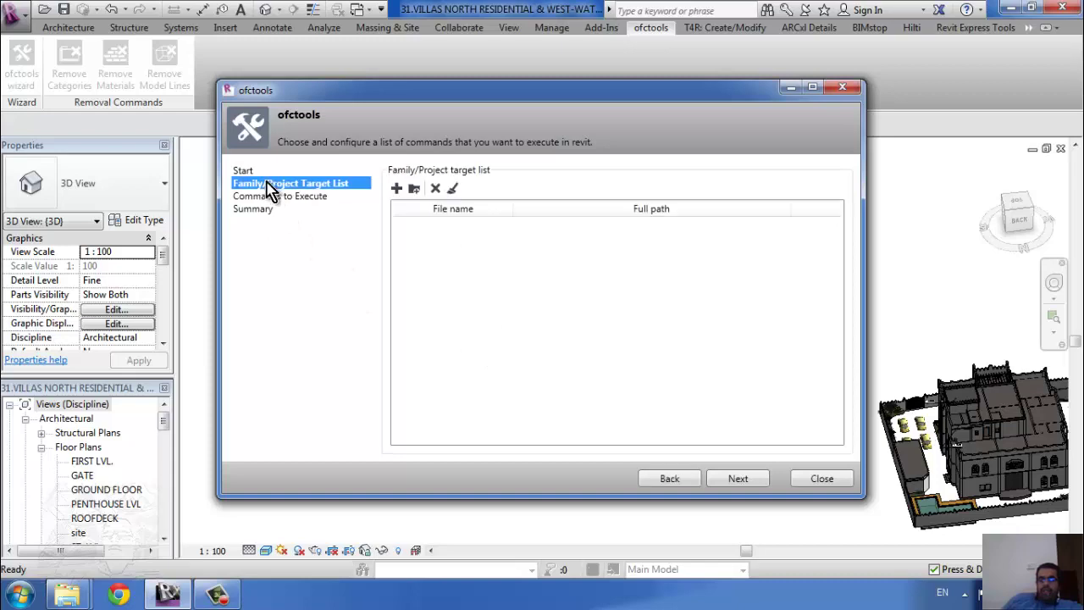
left_click(395, 189)
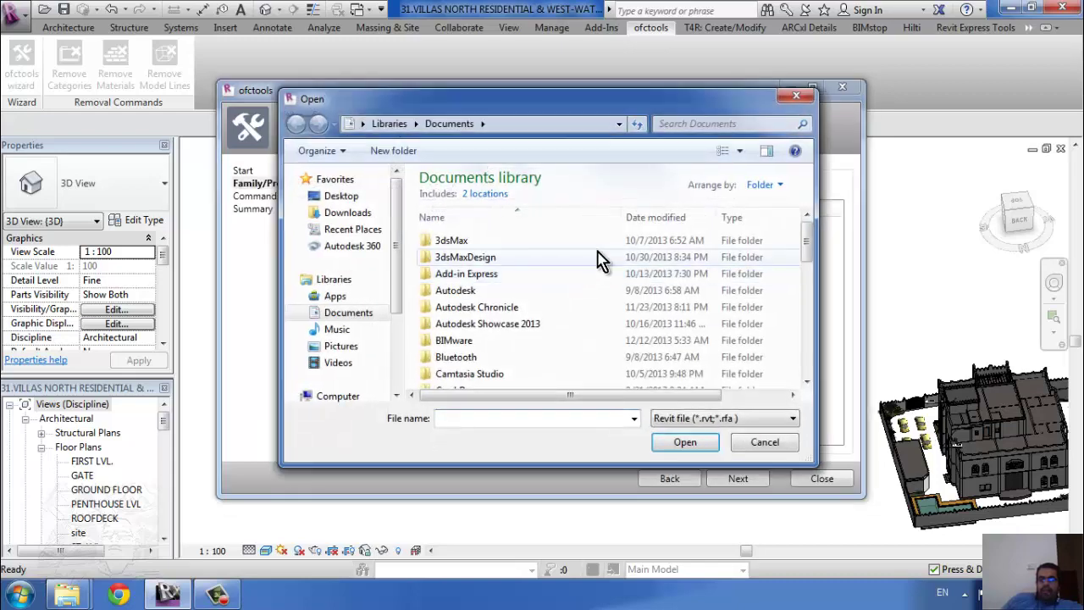
scroll(515, 321, "down", 10)
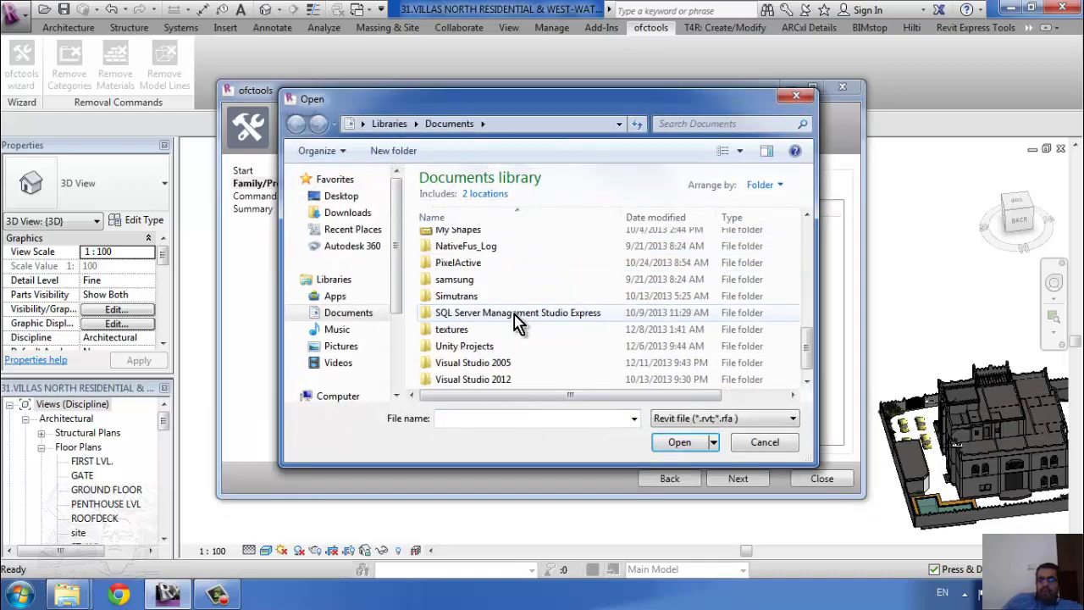
mouse_move(347, 348)
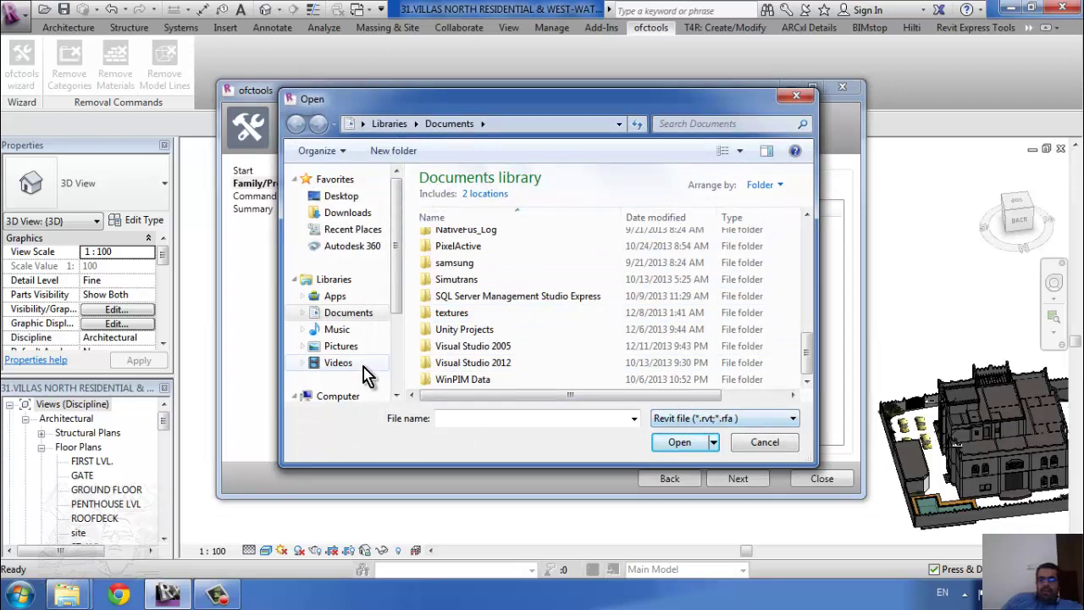
scroll(396, 373, "down", 3)
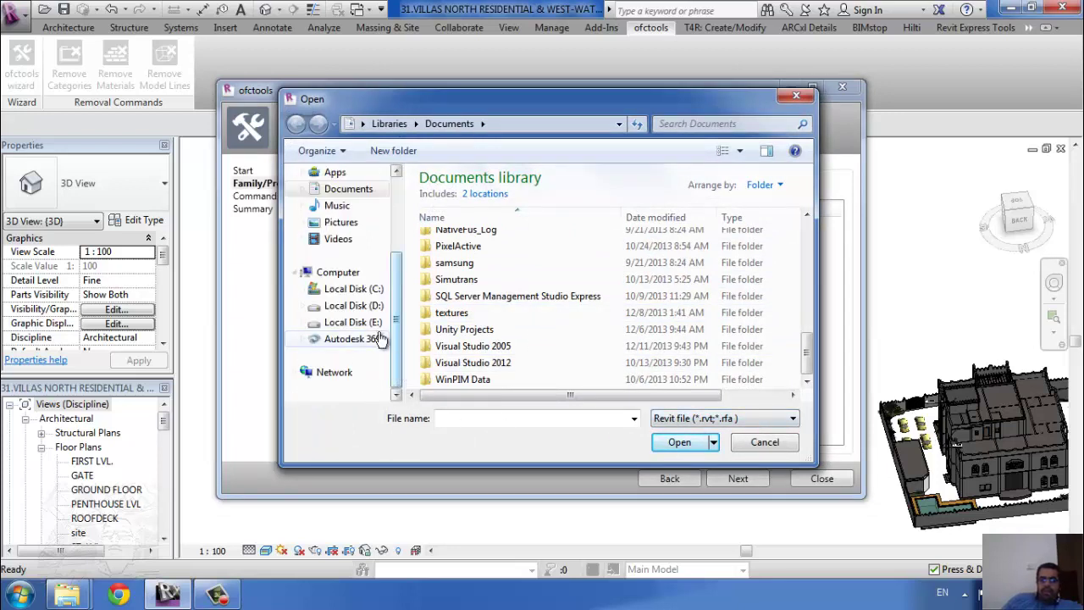
left_click(356, 322)
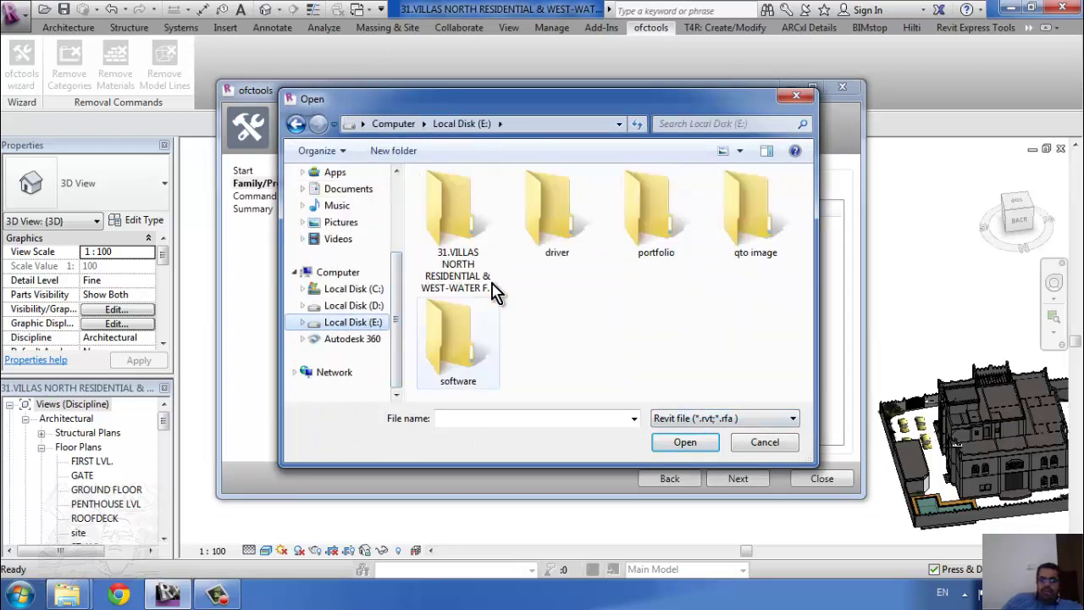
left_click(762, 442)
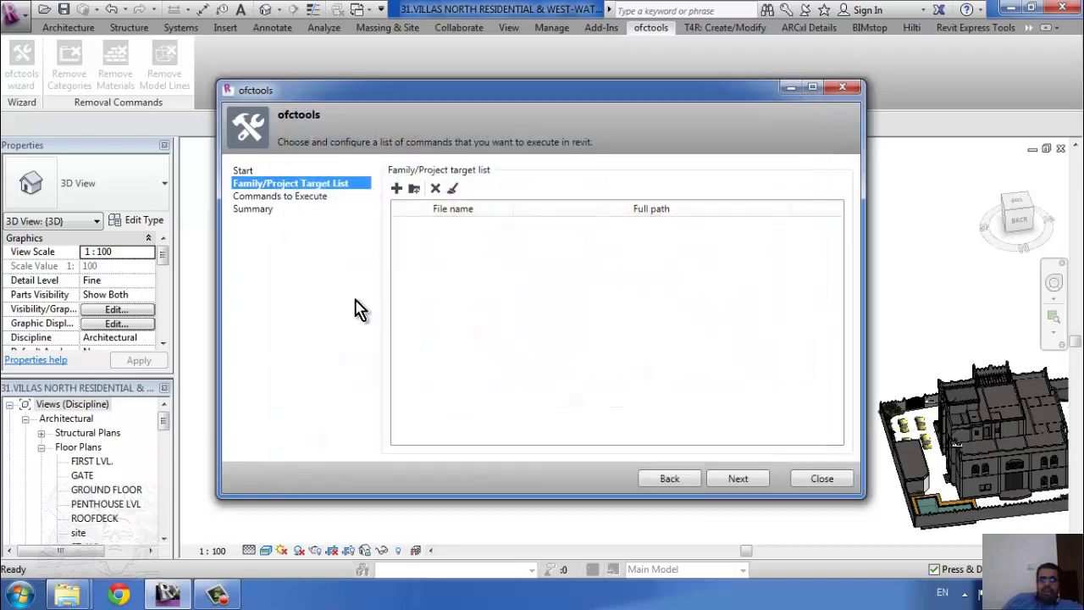
left_click(290, 196)
Step: Add Remove Categories to the ofctools command list and review its settings
left_click(397, 188)
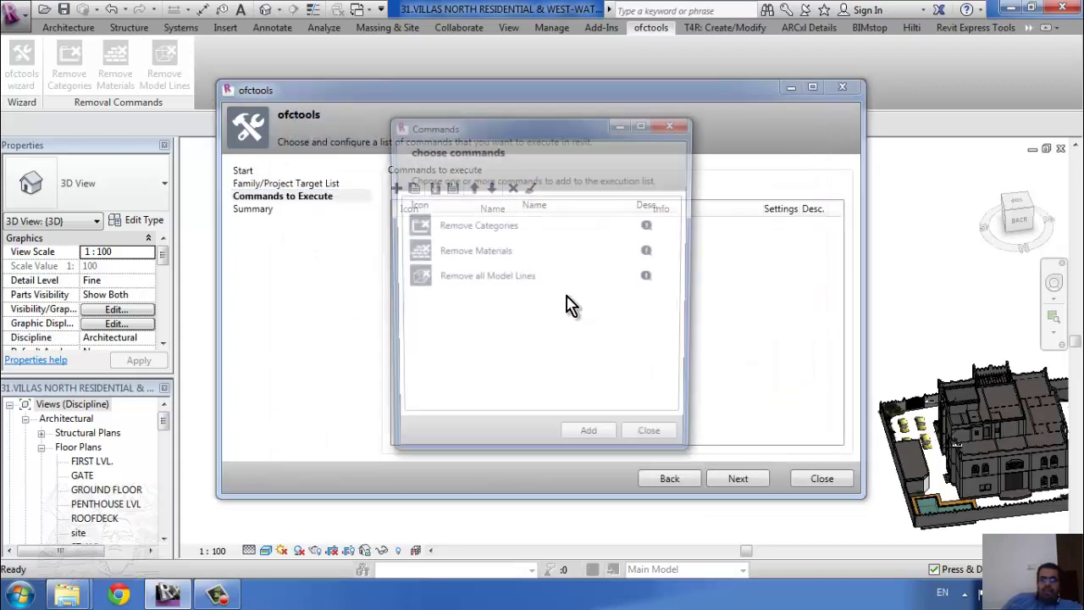
double_click(490, 227)
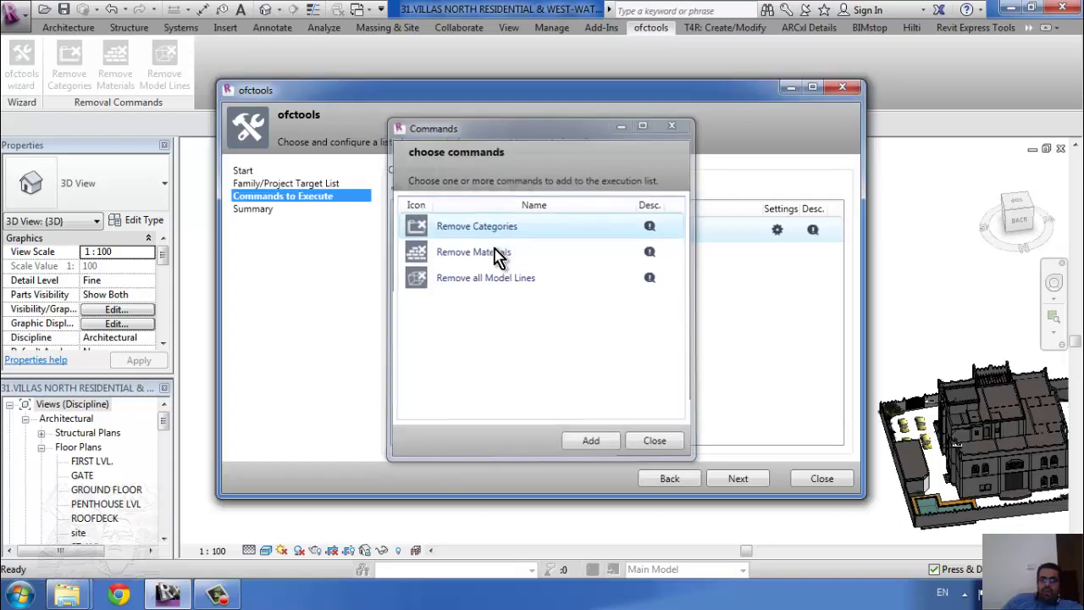
left_click(455, 232)
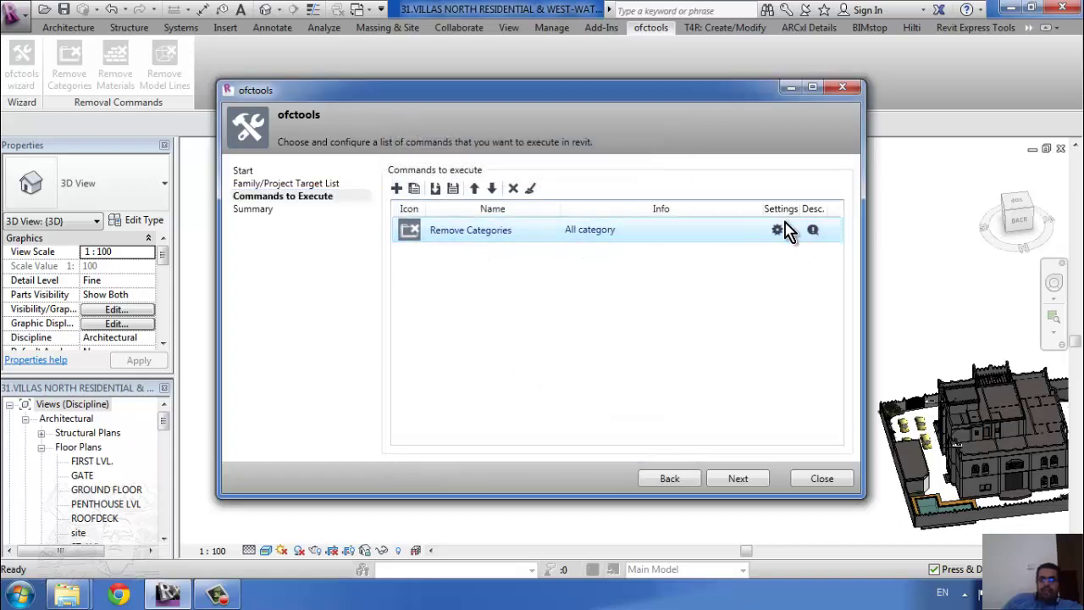
left_click(778, 230)
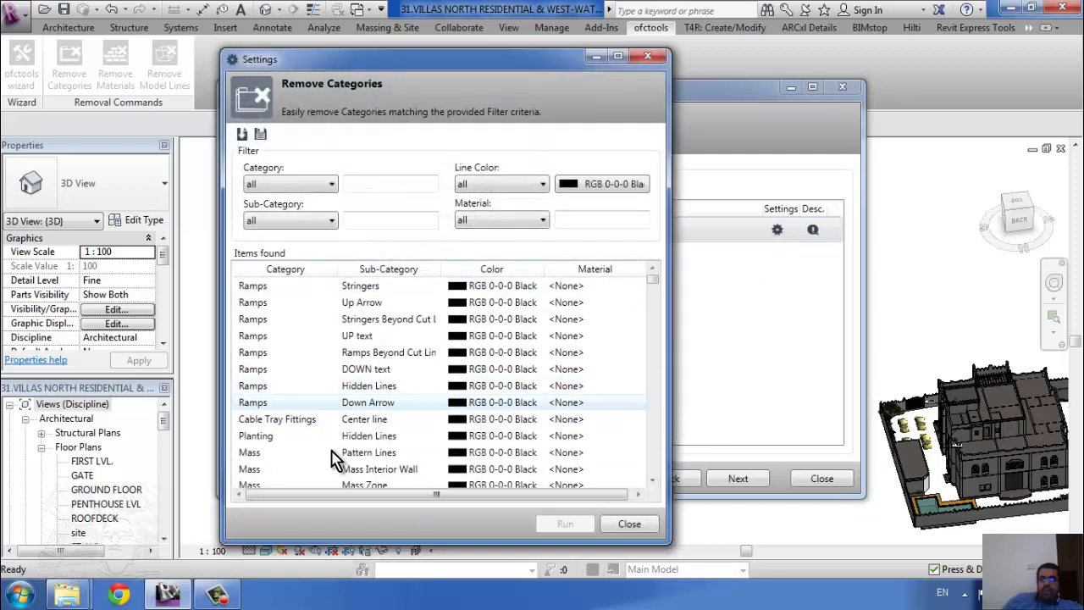
left_click(650, 58)
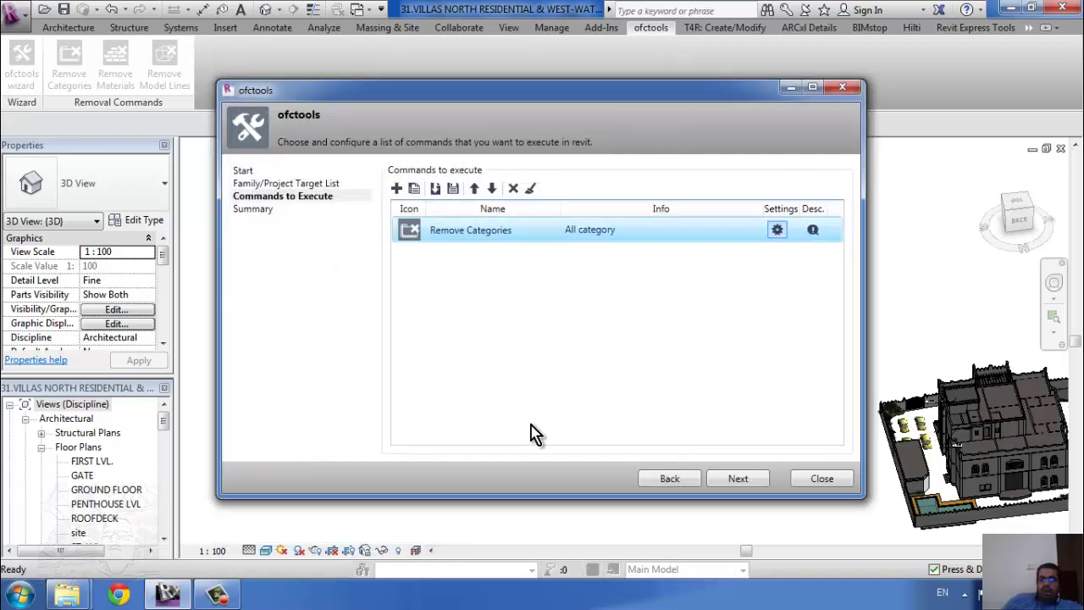
Step: Return to the target list and close the ofctools wizard without running commands
left_click(285, 186)
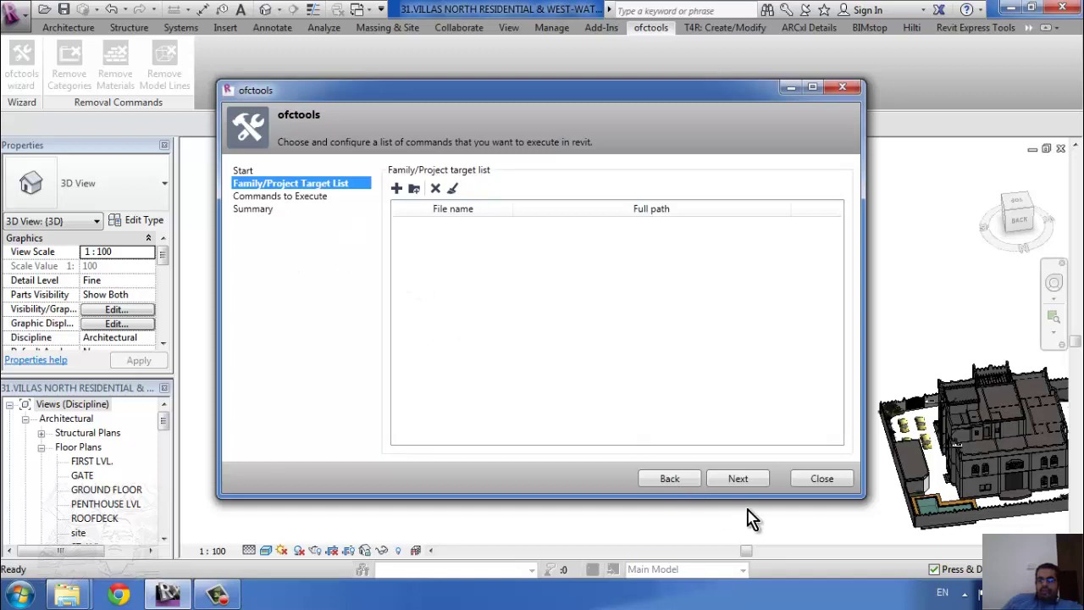
left_click(820, 479)
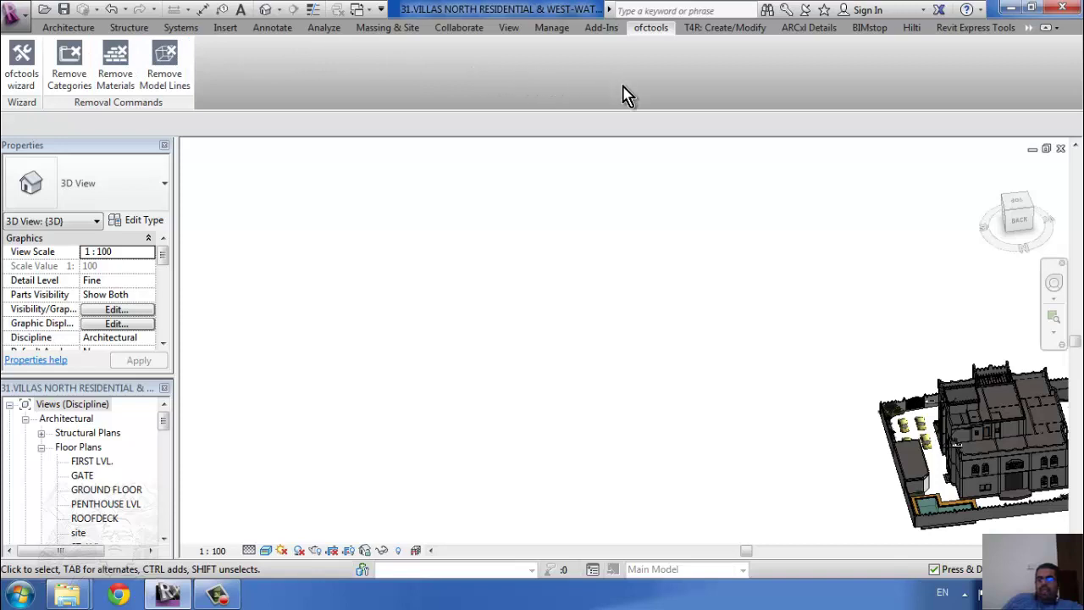
middle_click_drag(636, 434, 636, 434)
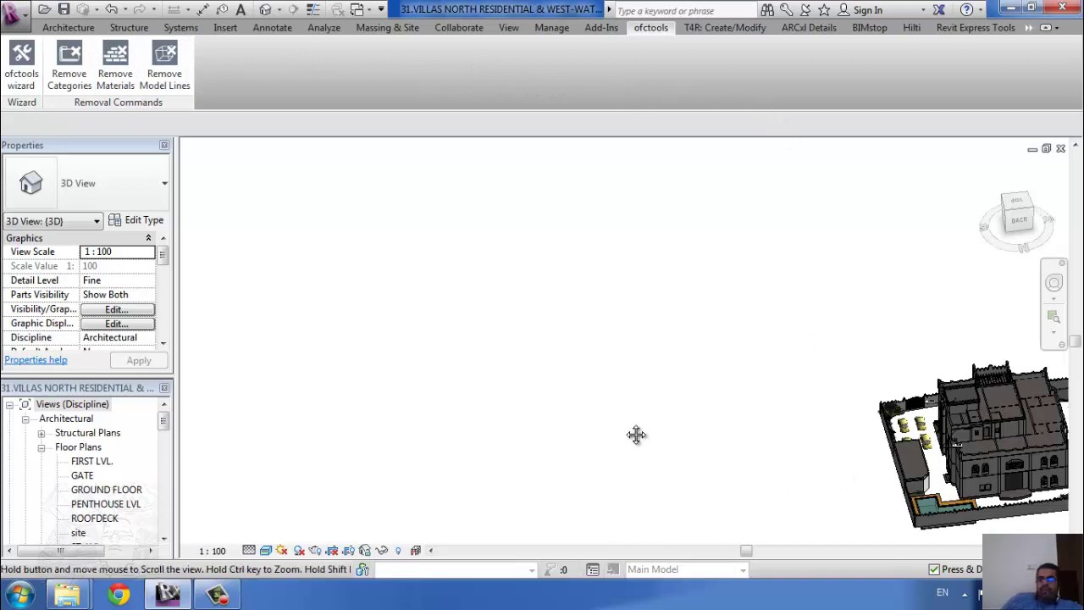
middle_click_drag(441, 423, 649, 55)
middle_click_drag(711, 32, 700, 11)
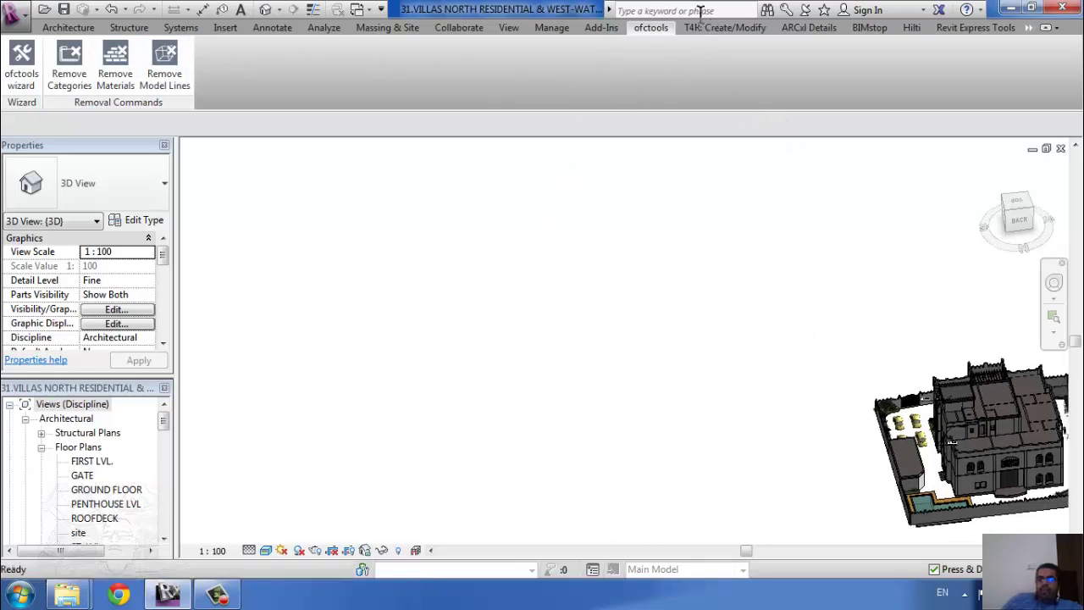
Step: On the T4R: Create/Modify tab, launch Smart Family Browser and dismiss its licence notice
left_click(716, 30)
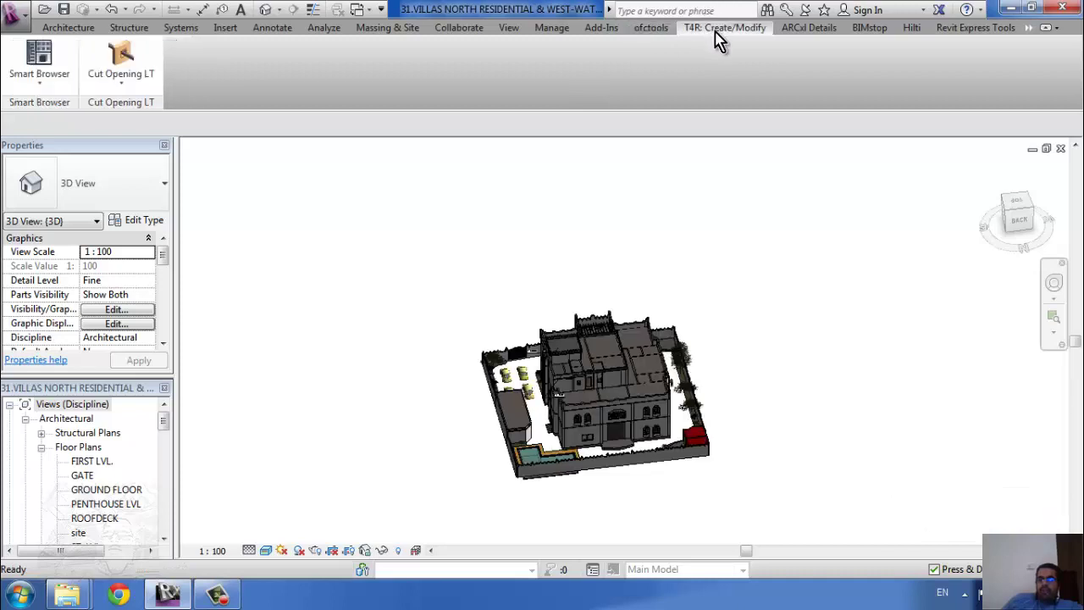
left_click(49, 98)
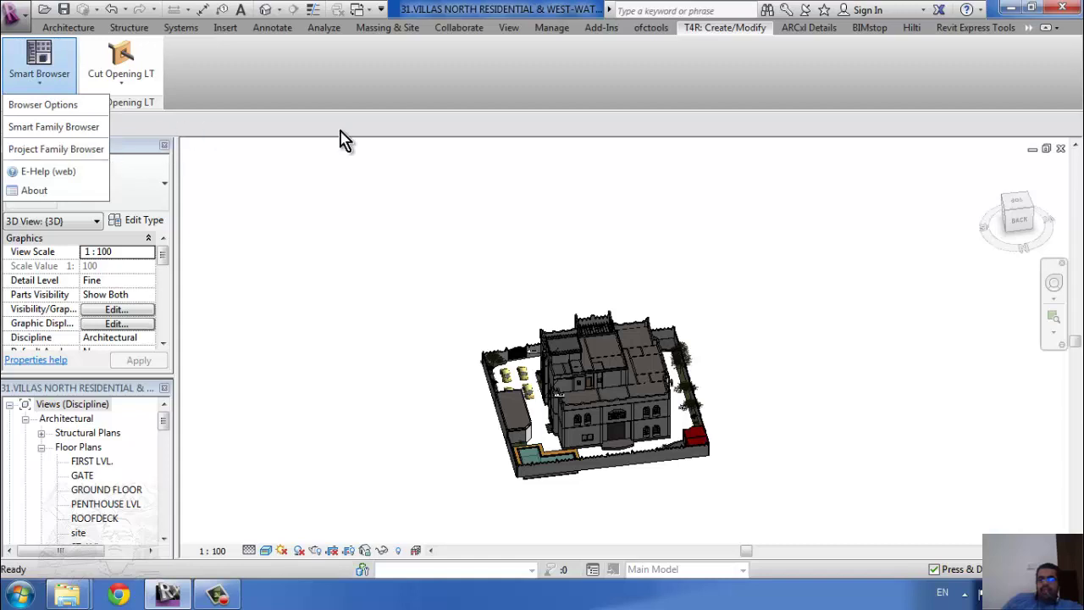
left_click(56, 109)
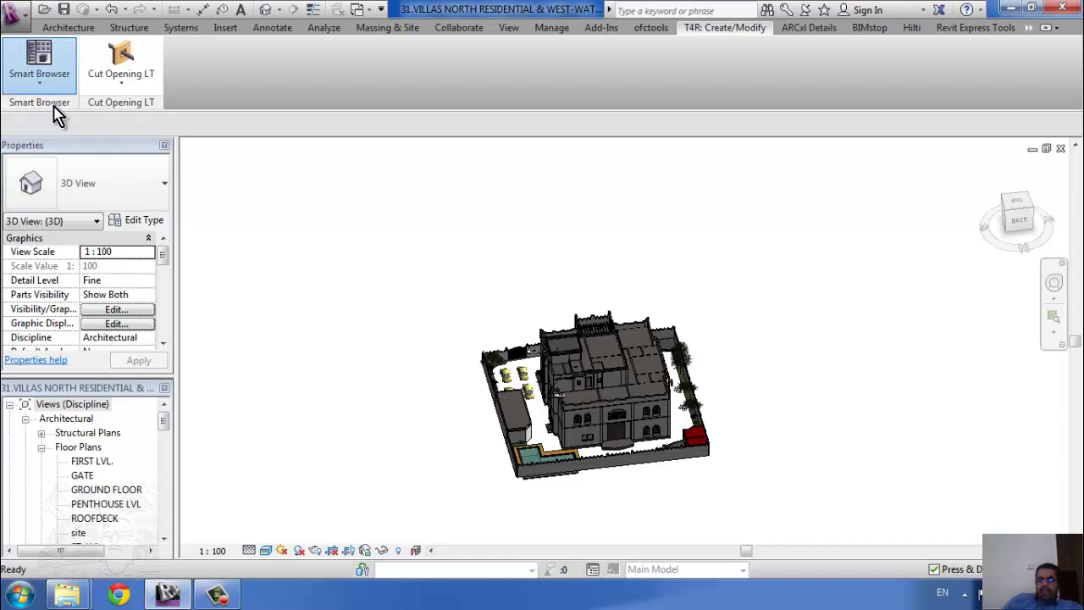
key("Escape")
Step: Retry Smart Family Browser, dismiss the not-activated licence notice again, and close the Smart Browser list
left_click(42, 81)
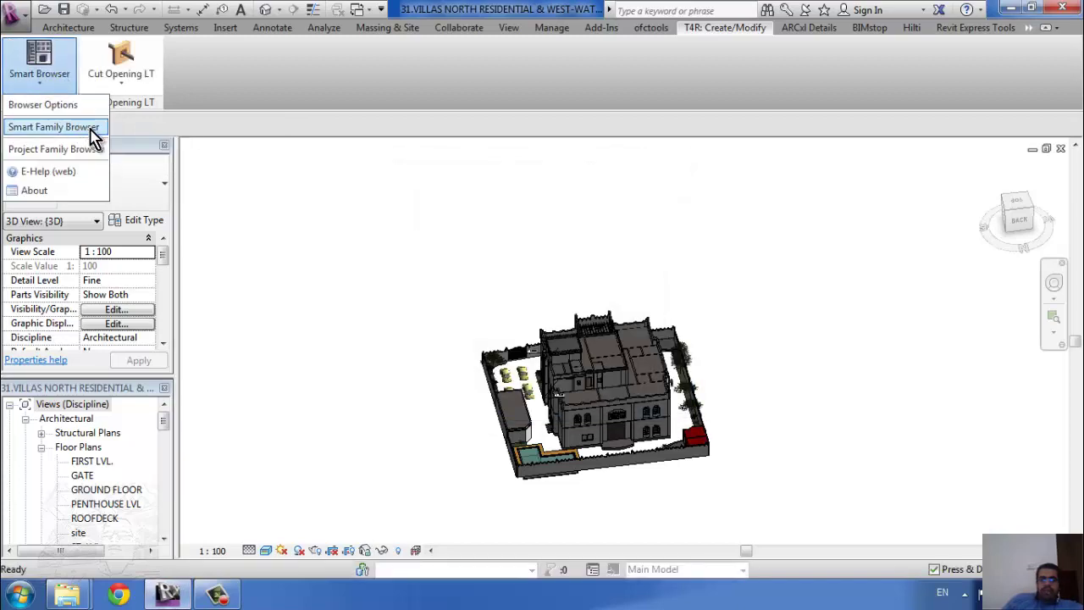
left_click(90, 132)
left_click(654, 398)
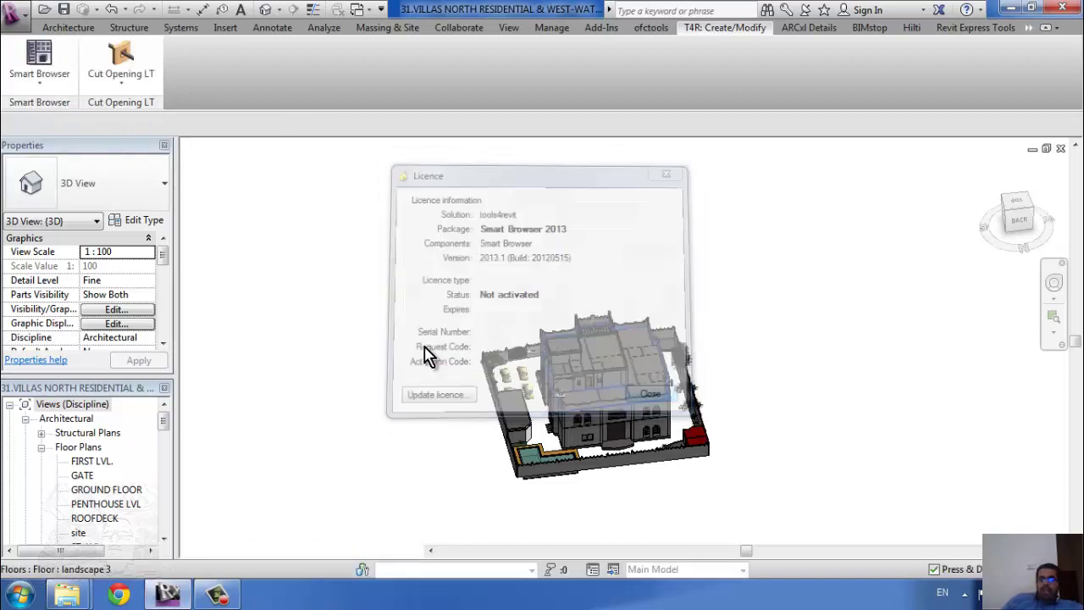
left_click(43, 90)
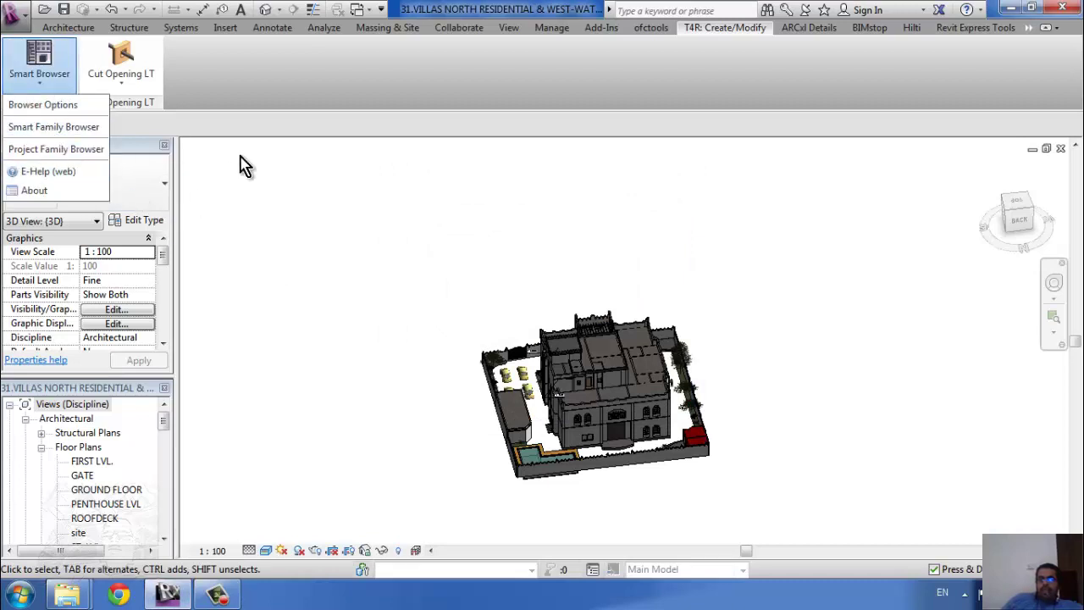
left_click(298, 106)
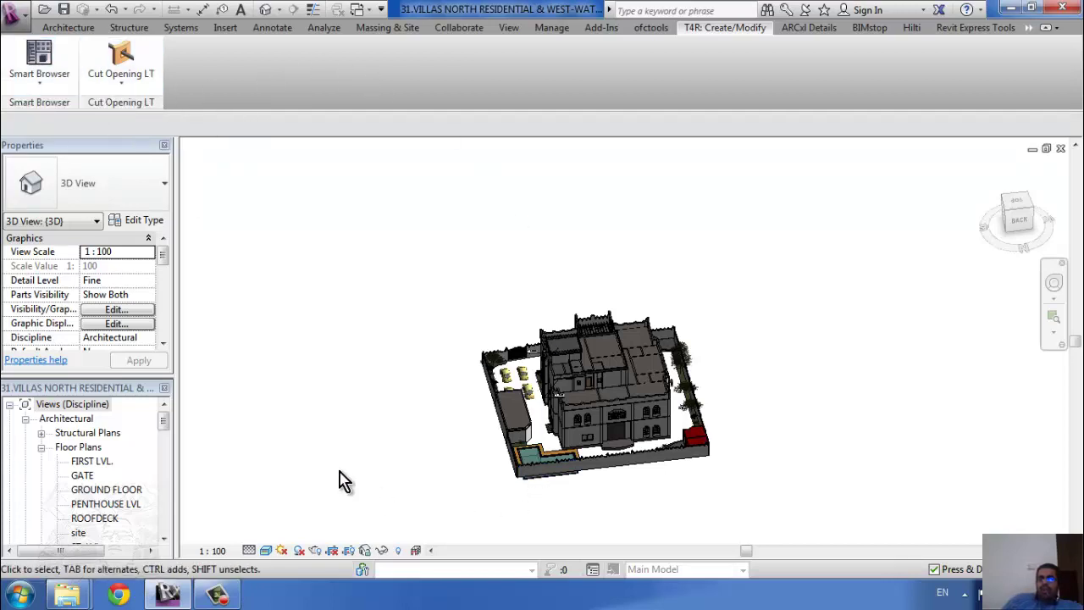
left_click(135, 90)
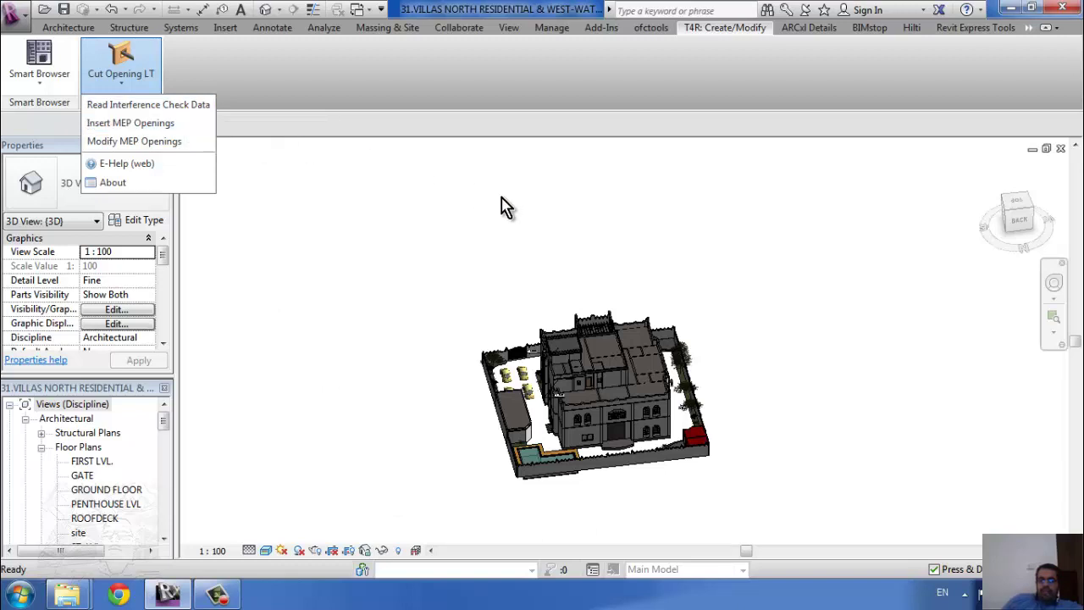
left_click(642, 234)
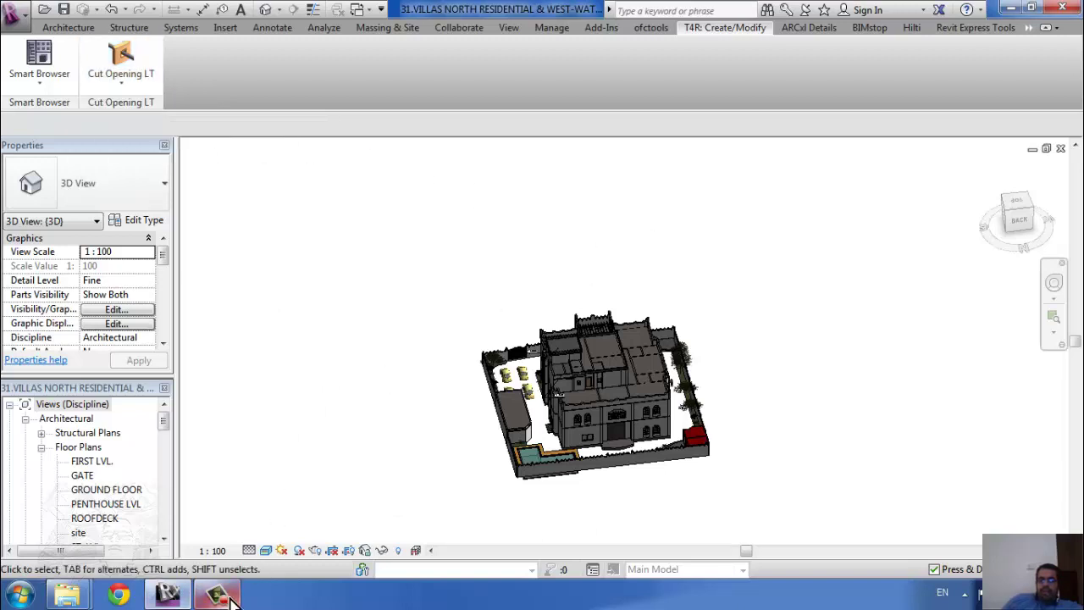